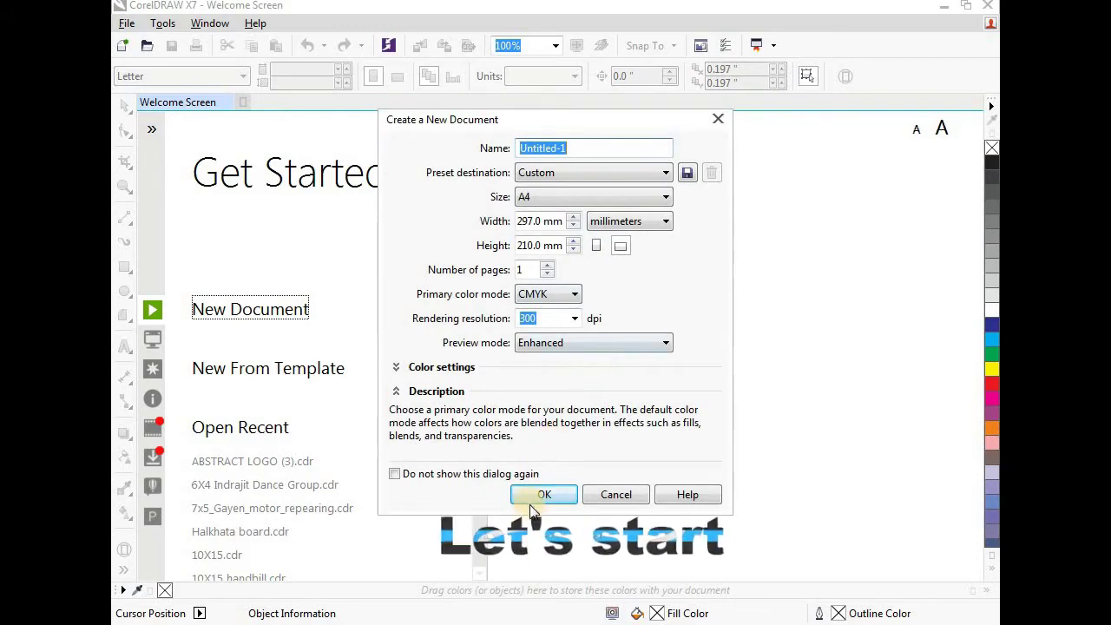
Step: Create a new one-page A4 landscape document, 297 × 210 mm, in CMYK at 300 dpi
left_click(525, 494)
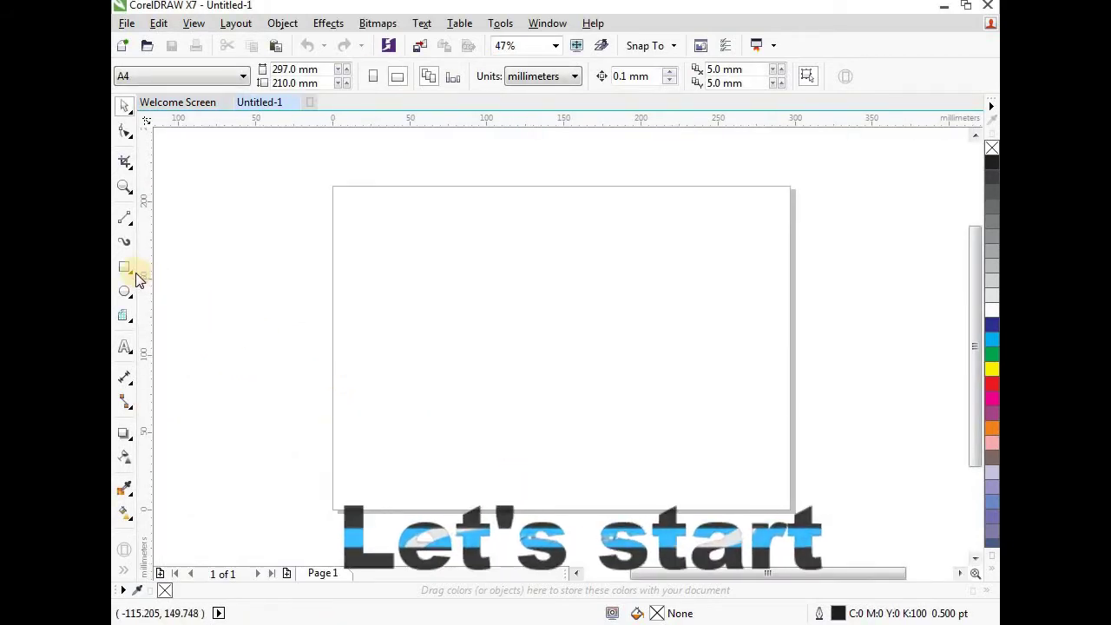
left_click(126, 187)
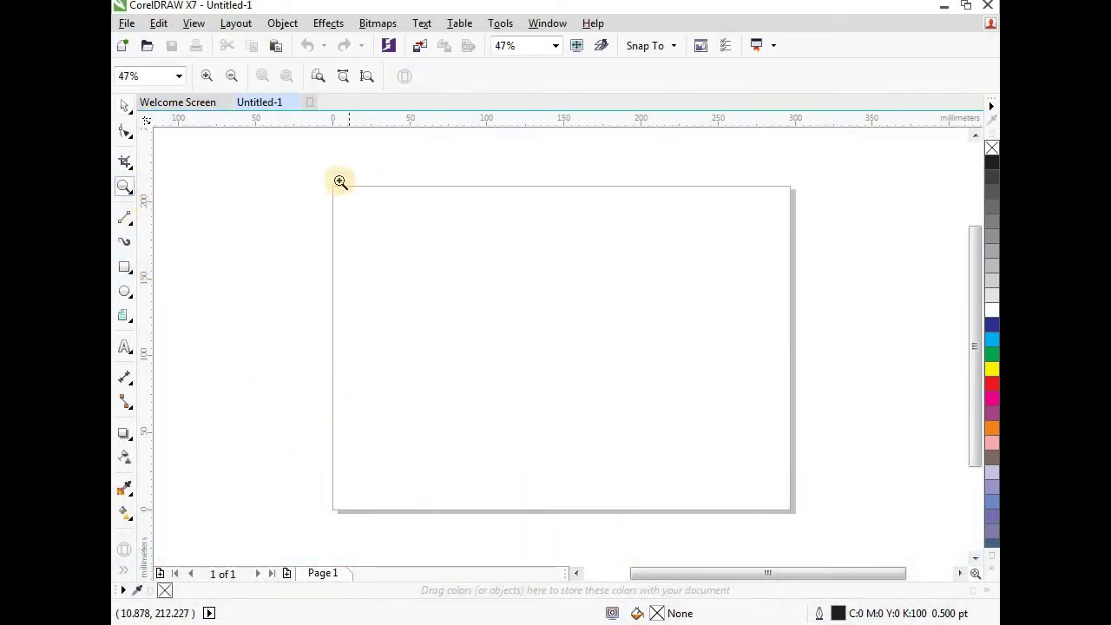
left_click_drag(333, 185, 796, 513)
left_click(124, 107)
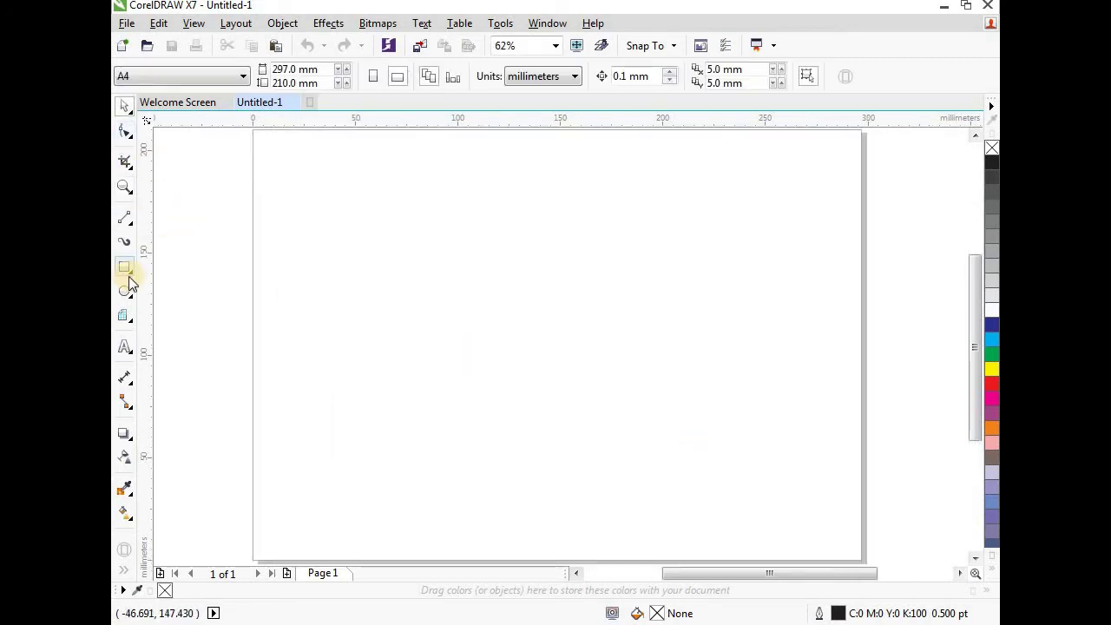
Step: Draw a circle about 85 mm in diameter in the upper-left half of the page
left_click(125, 292)
left_click_drag(395, 216, 464, 259)
mouse_move(505, 294)
left_mouse_down()
mouse_move(634, 390)
mouse_move(552, 350)
mouse_move(566, 359)
left_mouse_up()
Step: Set the circle's width and height to 75 mm and move it to the page center
left_click(316, 70)
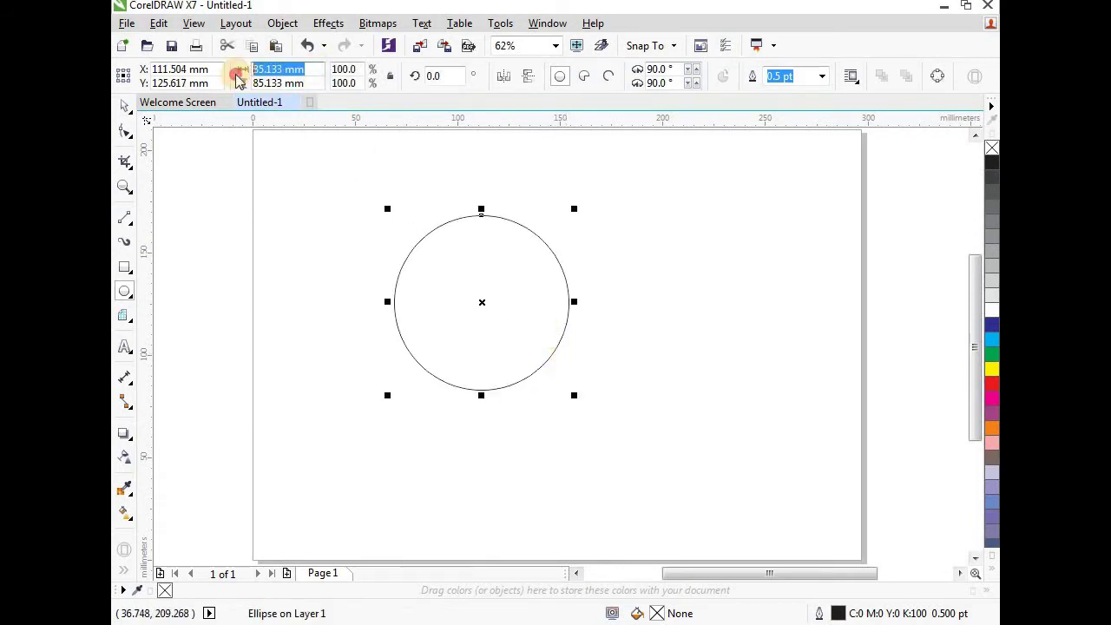
type("75")
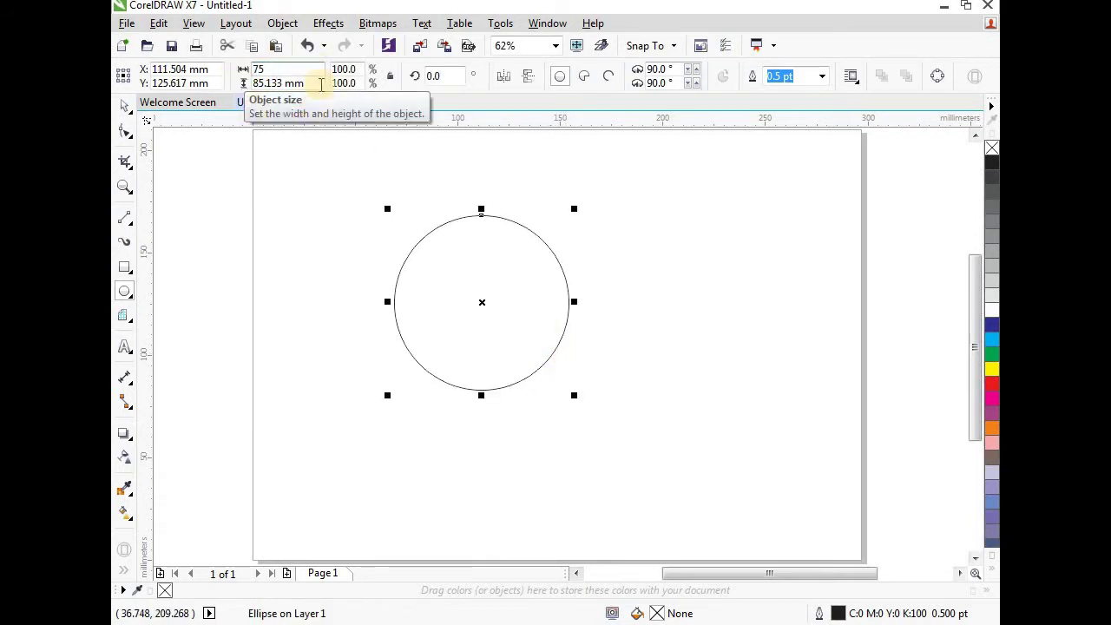
left_click(270, 83)
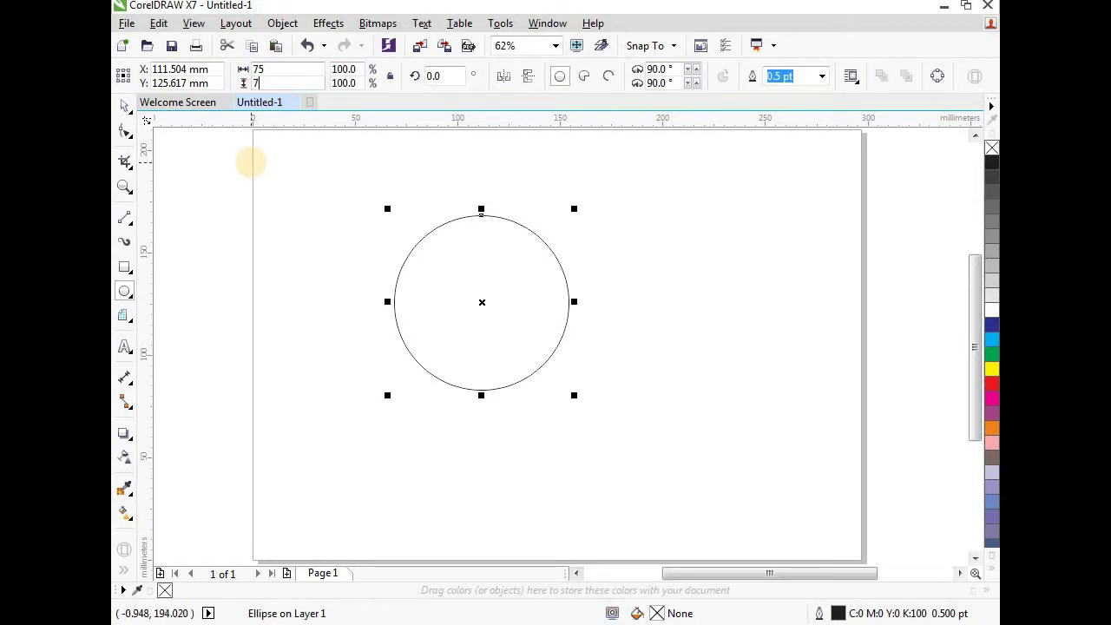
type("75")
key("Return")
left_click(125, 108)
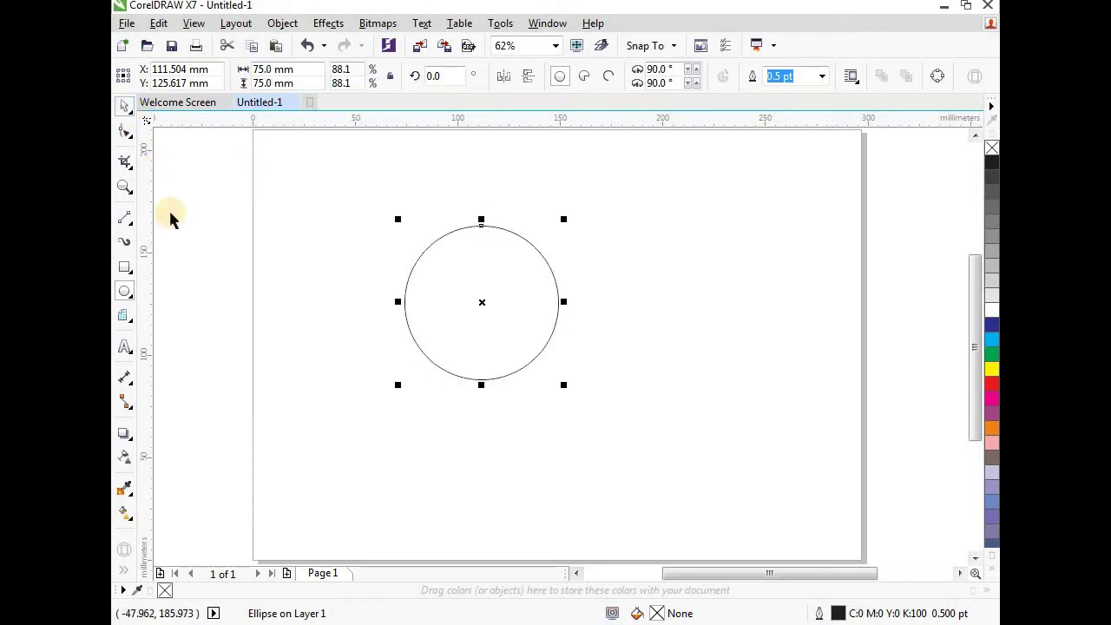
left_click_drag(484, 303, 578, 329)
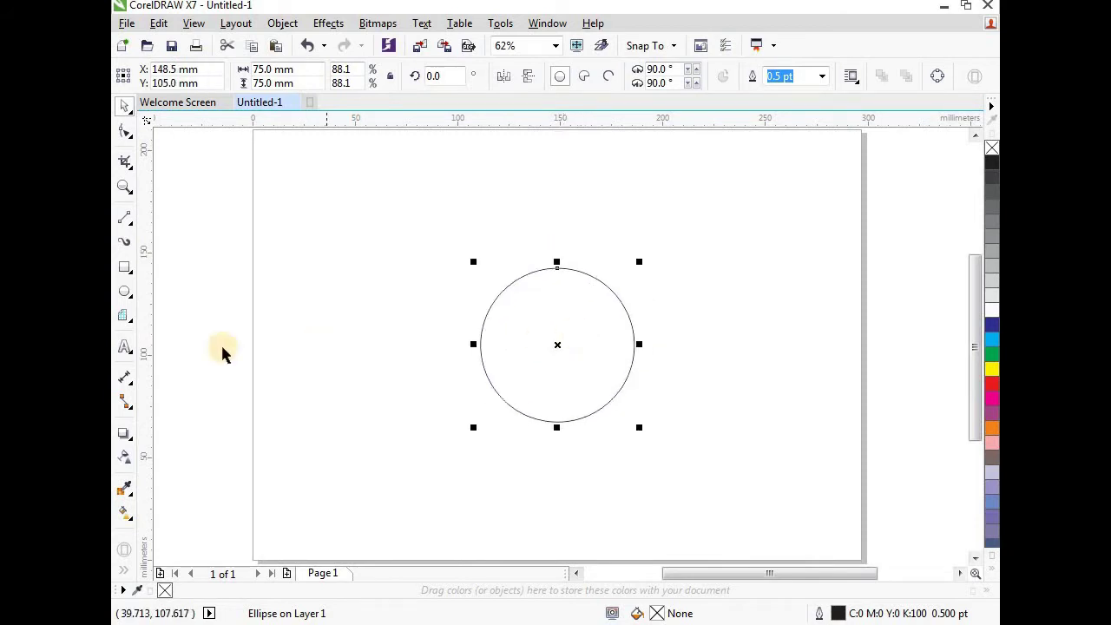
Step: Place one vertical and one horizontal guideline crossing at the circle's center
left_click(558, 379)
left_click(568, 375)
scroll(568, 374, "up", 2)
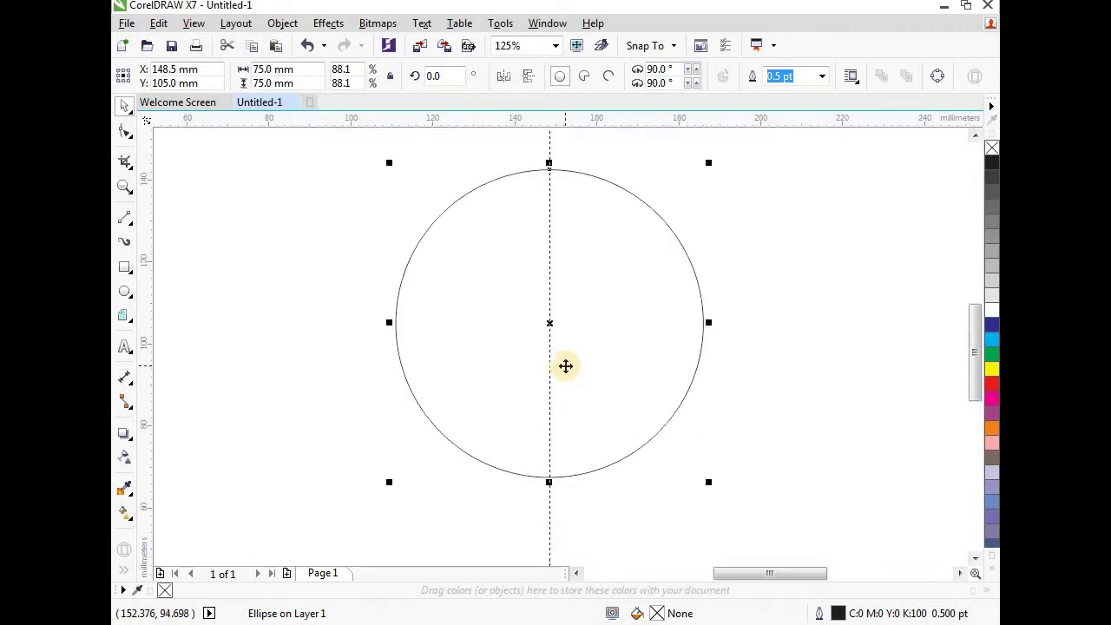
left_click_drag(562, 123, 551, 323)
Step: Set the circle's outline width to 2.0 pt
left_click(589, 293)
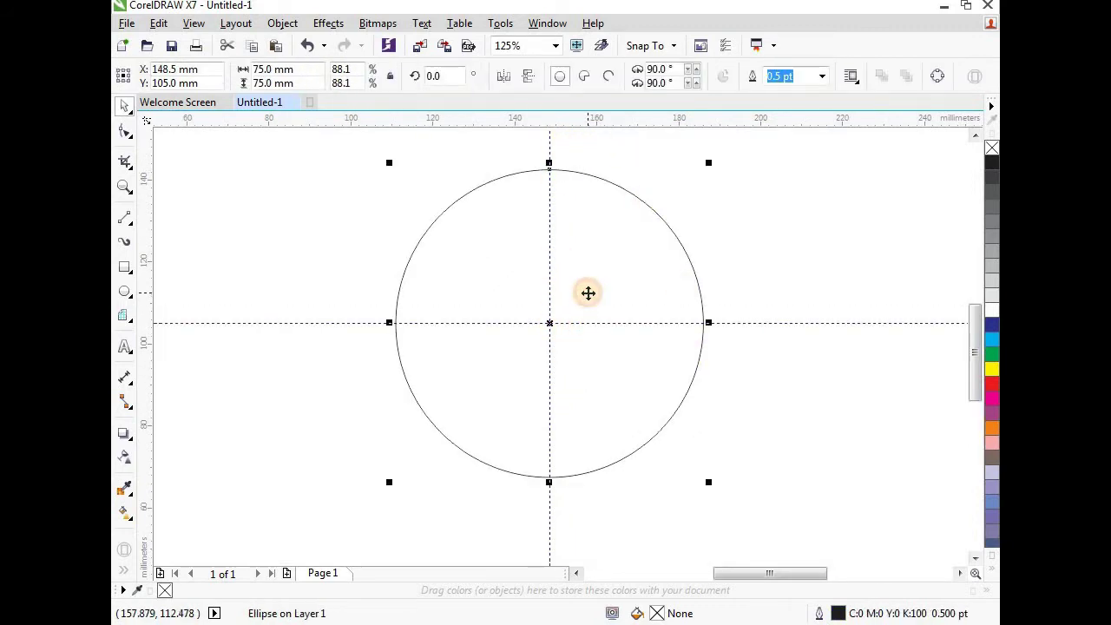
left_click(822, 77)
left_click(798, 171)
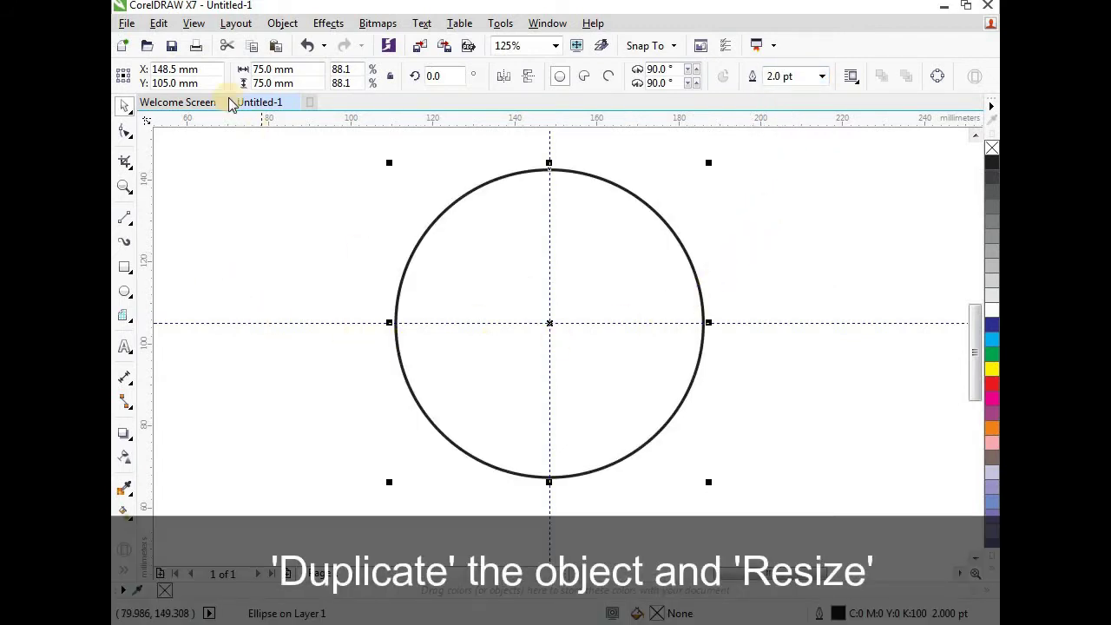
Step: Duplicate the circle and move the copy off to the left of the original
left_click(159, 24)
left_click(218, 224)
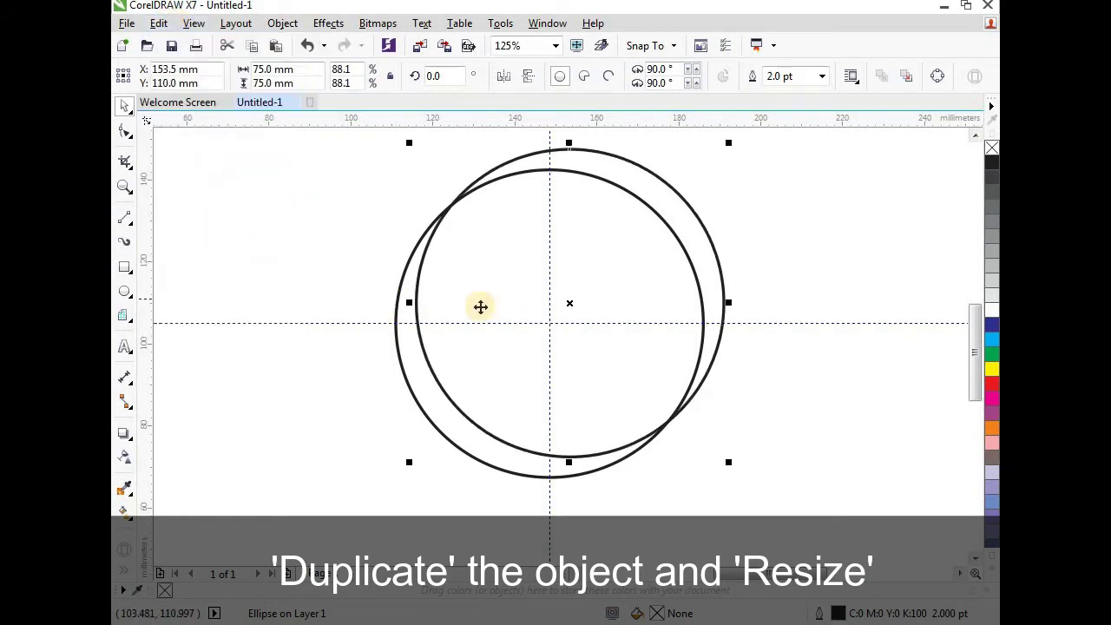
left_click_drag(480, 307, 326, 316)
Step: Resize the duplicate circle to 68 × 68 mm and center it on the guideline intersection
left_click(247, 71)
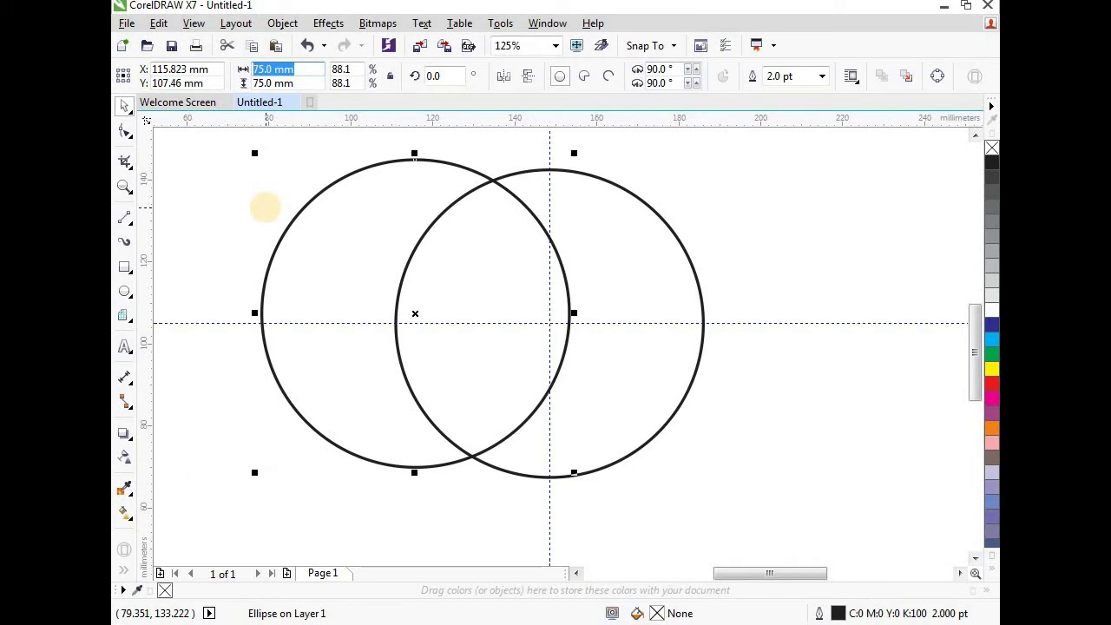
type("68")
key("Tab")
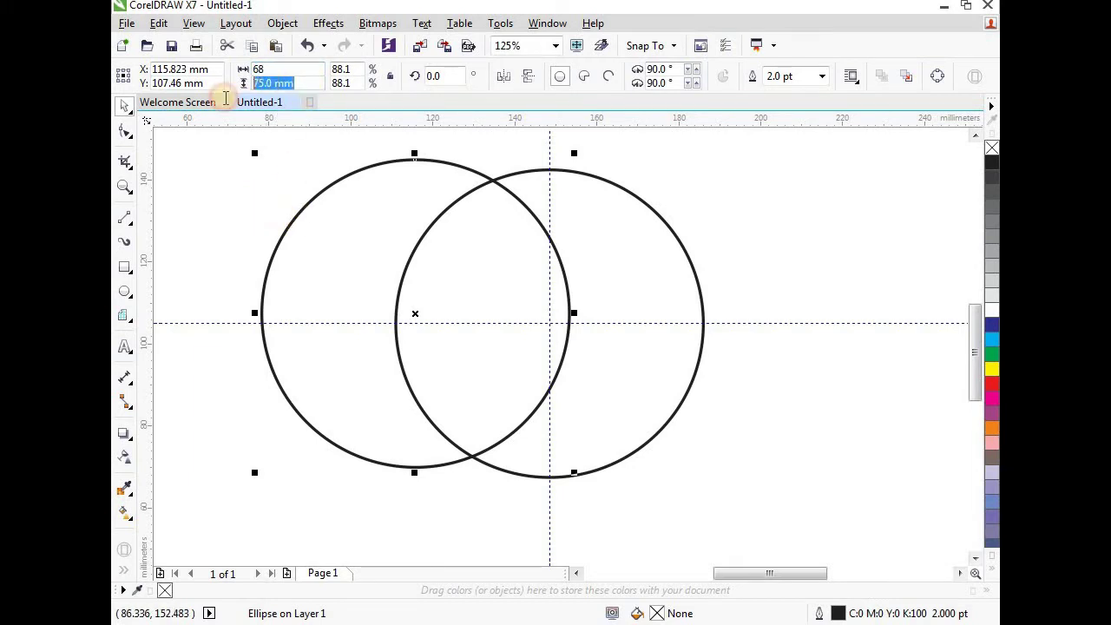
type("68")
key("Return")
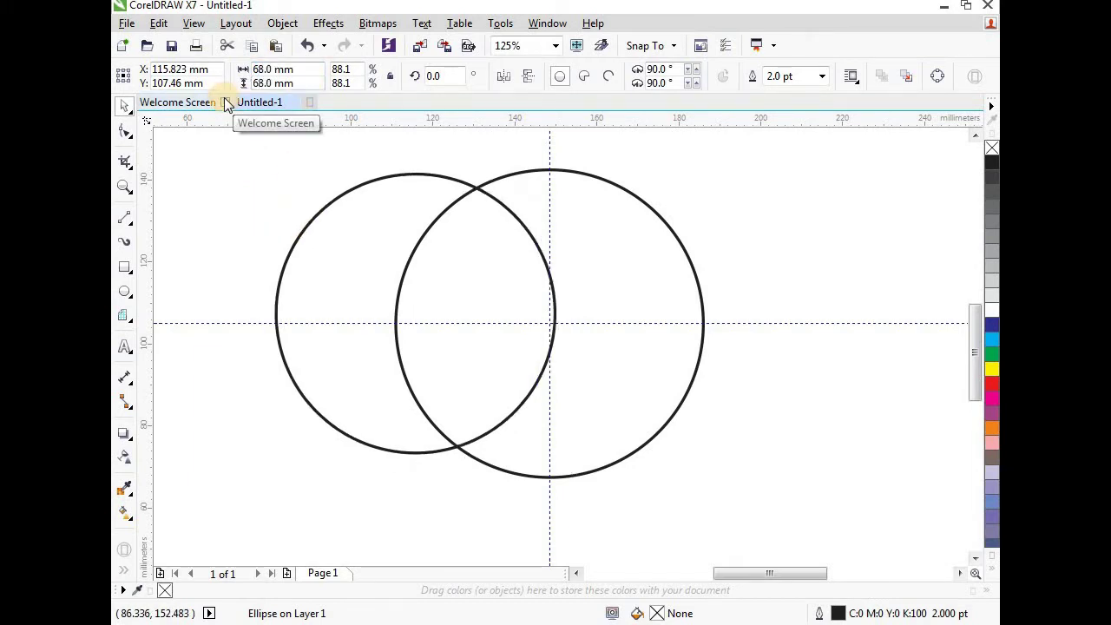
left_click_drag(449, 322, 551, 323)
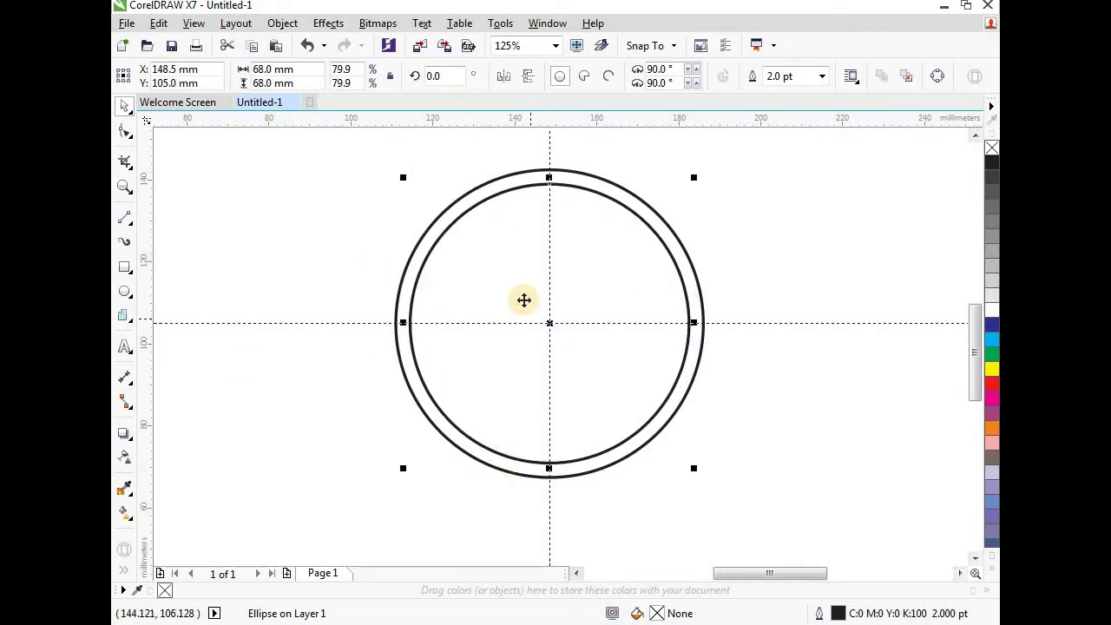
Step: Give the 68 mm circle a 10.0 pt outline in red
left_click(821, 77)
left_click(790, 222)
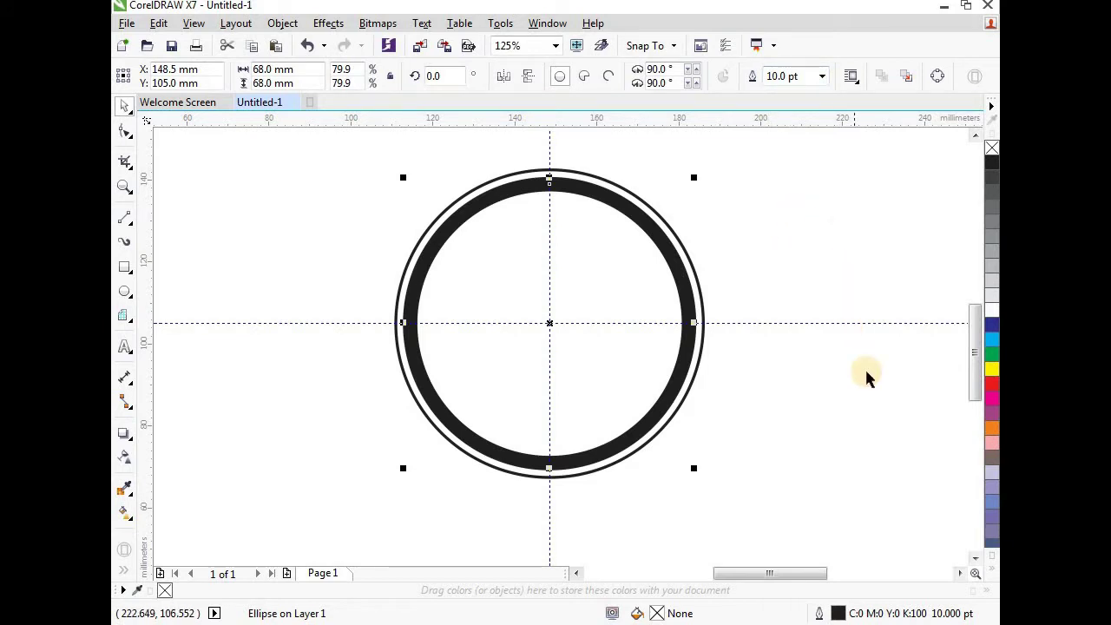
right_click(992, 385)
left_click(778, 249)
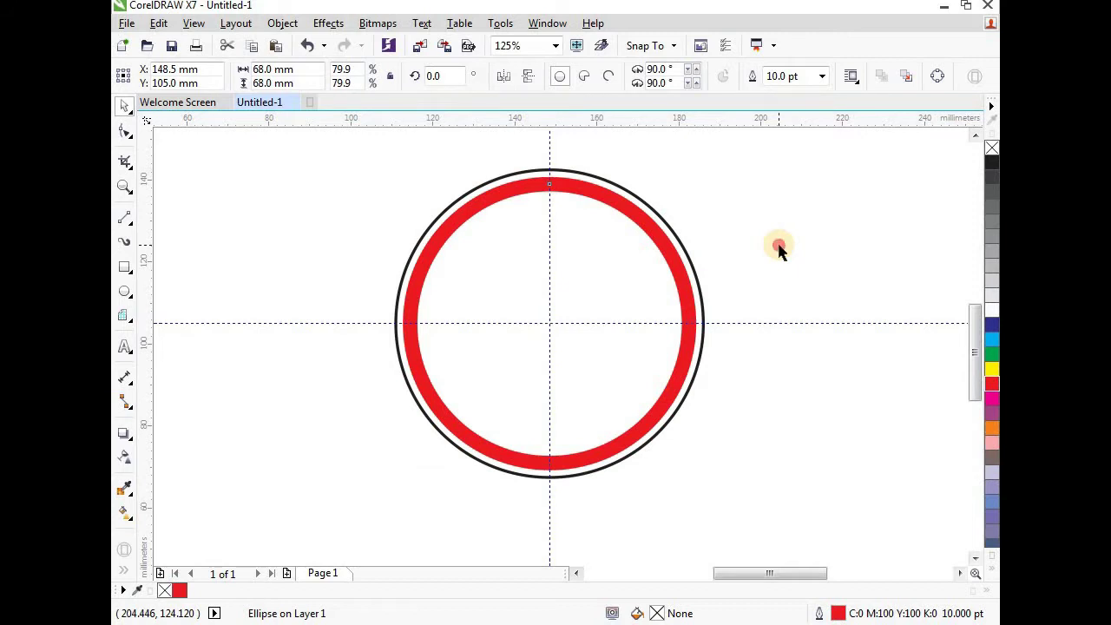
Step: Duplicate the outer black circle and move the copy to the left of the red ring
left_click(701, 288)
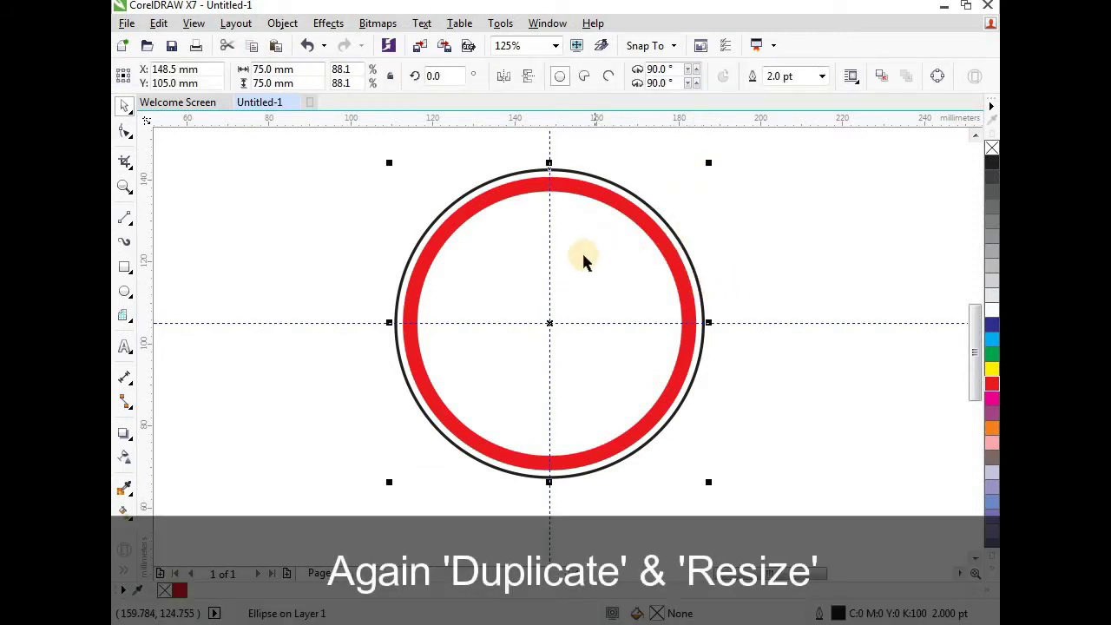
left_click(146, 26)
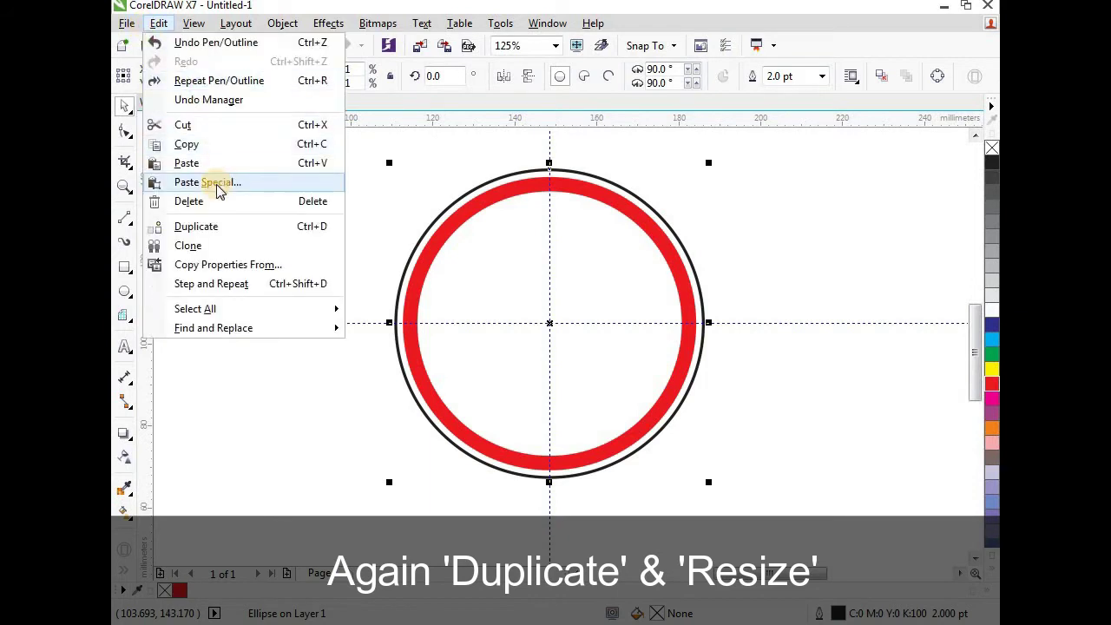
left_click(228, 229)
left_click_drag(569, 303, 375, 311)
Step: Resize the new copy to 44 × 44 mm and center it inside the red ring
left_click(302, 70)
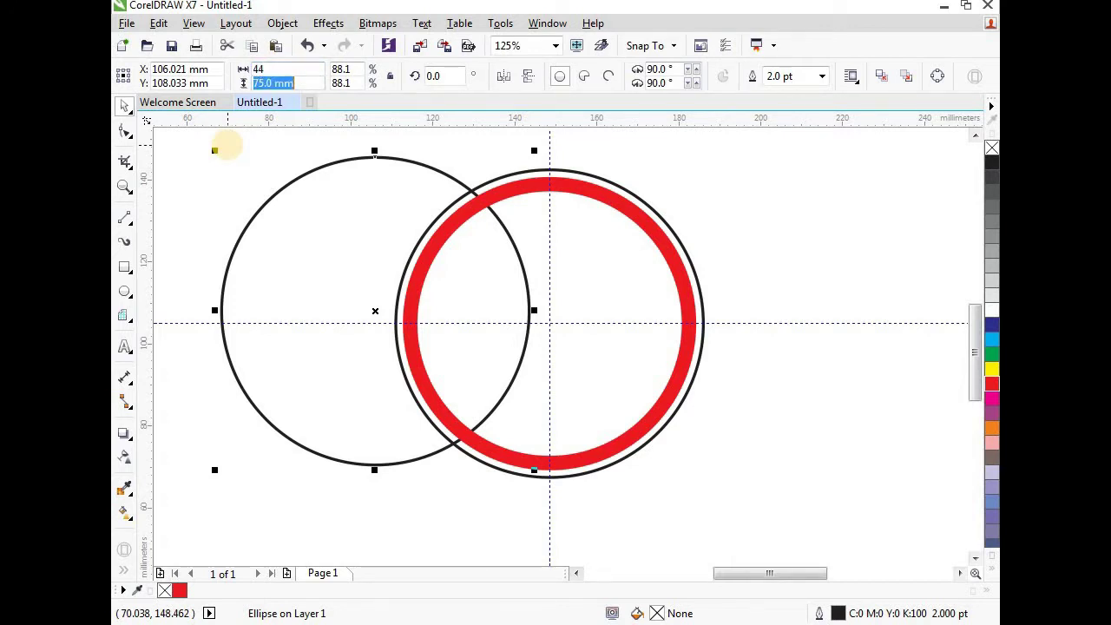
type("44")
key("Return")
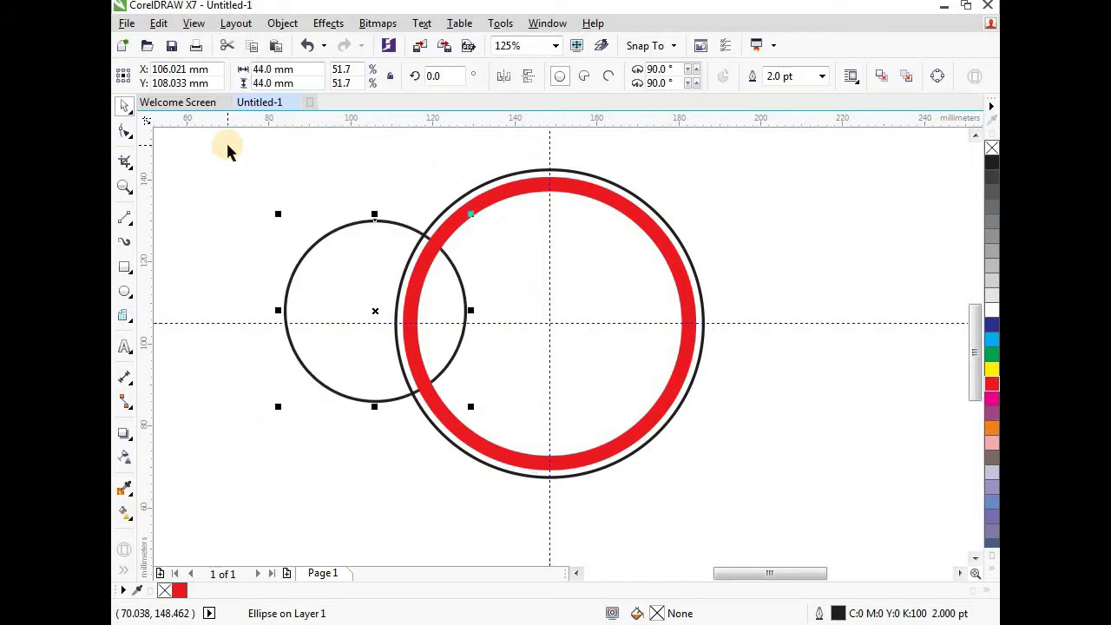
left_click_drag(375, 311, 549, 322)
left_click(699, 228)
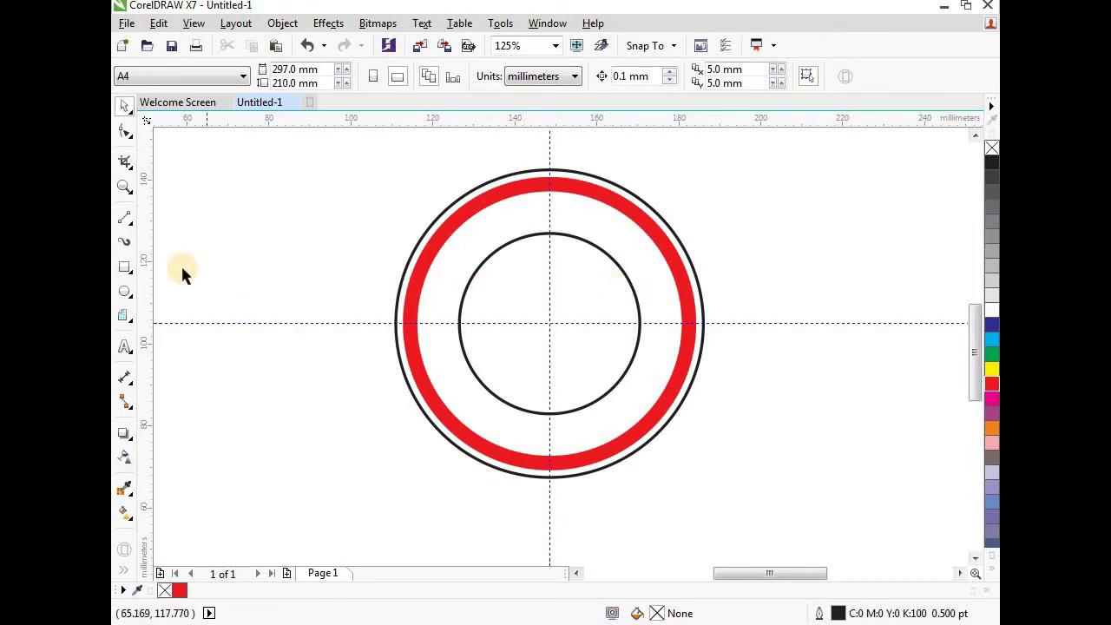
Step: Draw a rectangle, size it to 57 × 20 mm, and center it on the guideline intersection over the inner circle
left_click(125, 266)
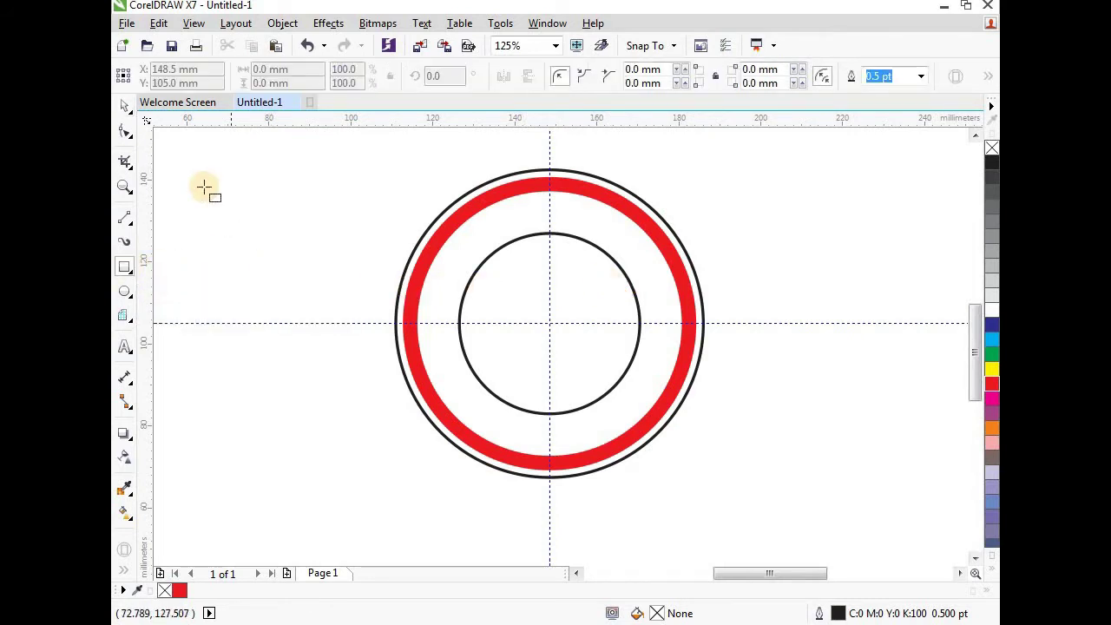
mouse_move(193, 176)
left_mouse_down()
mouse_move(338, 223)
mouse_move(411, 211)
mouse_move(411, 230)
left_mouse_up()
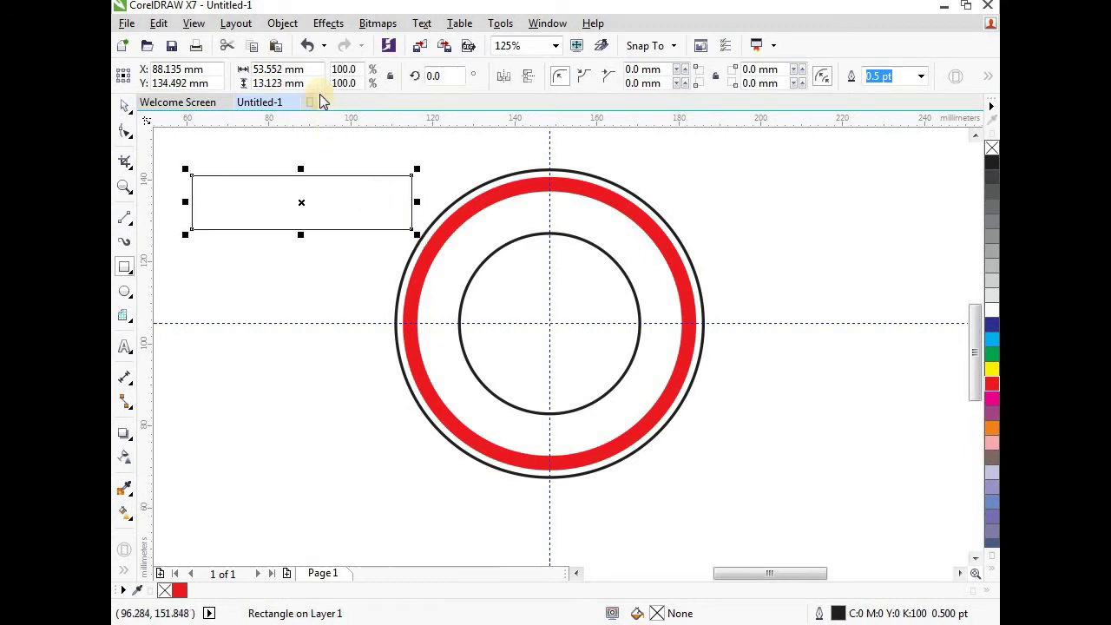
left_click(309, 69)
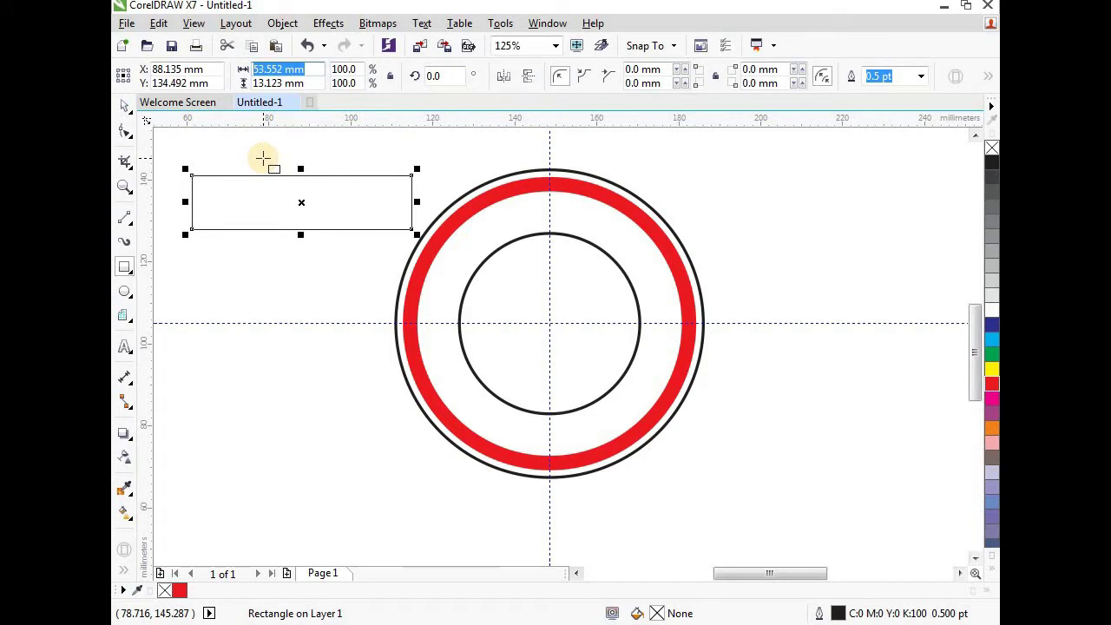
type("57")
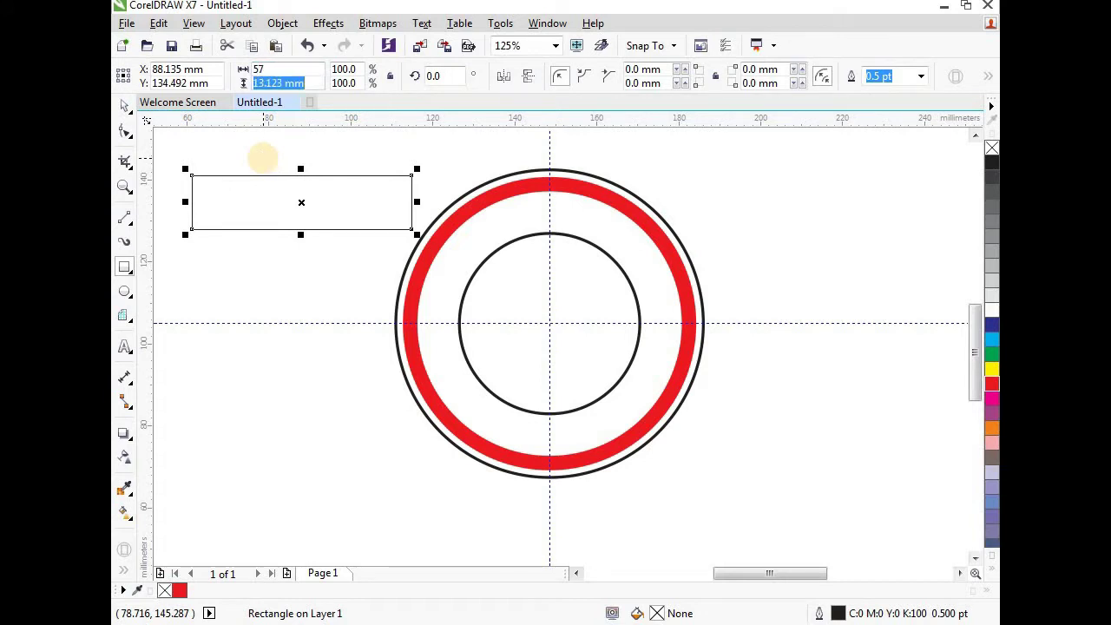
type("20")
key("Return")
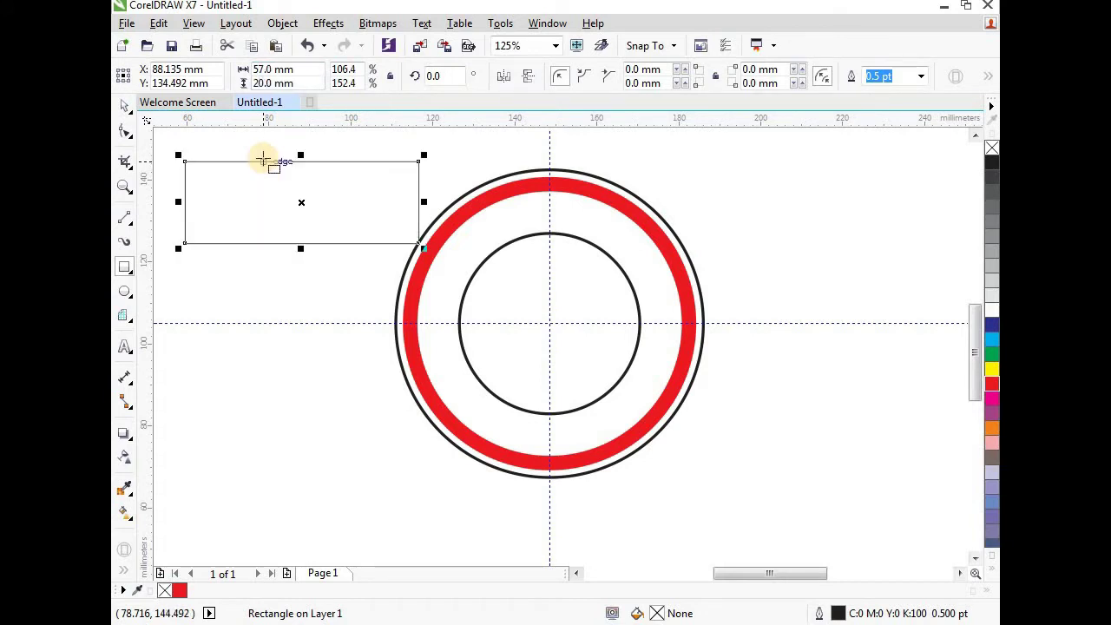
left_click(124, 104)
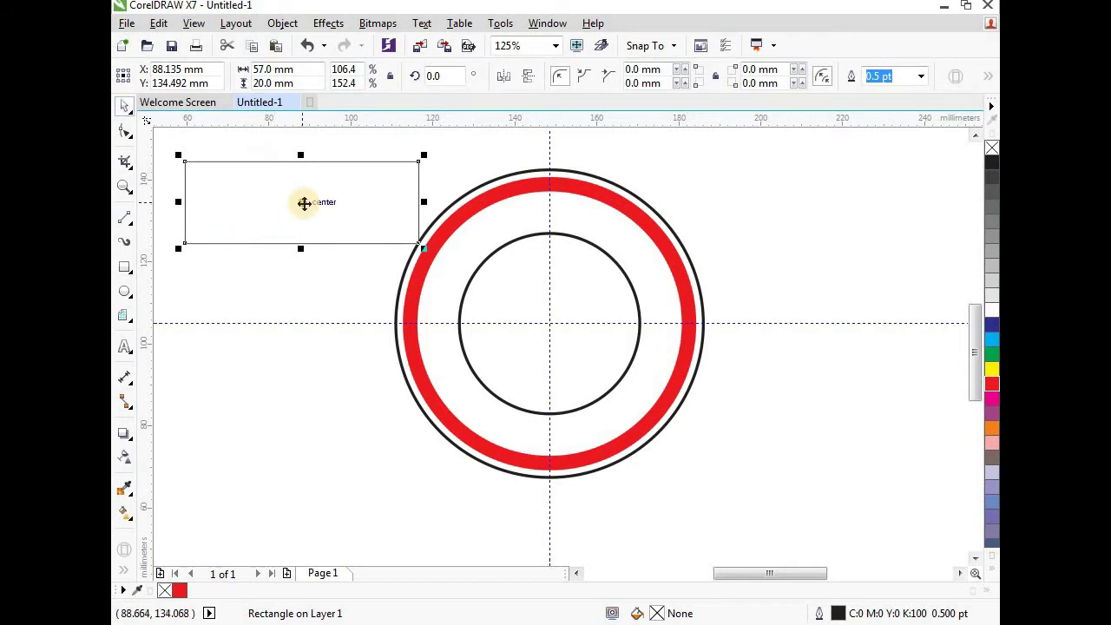
left_click_drag(304, 203, 553, 324)
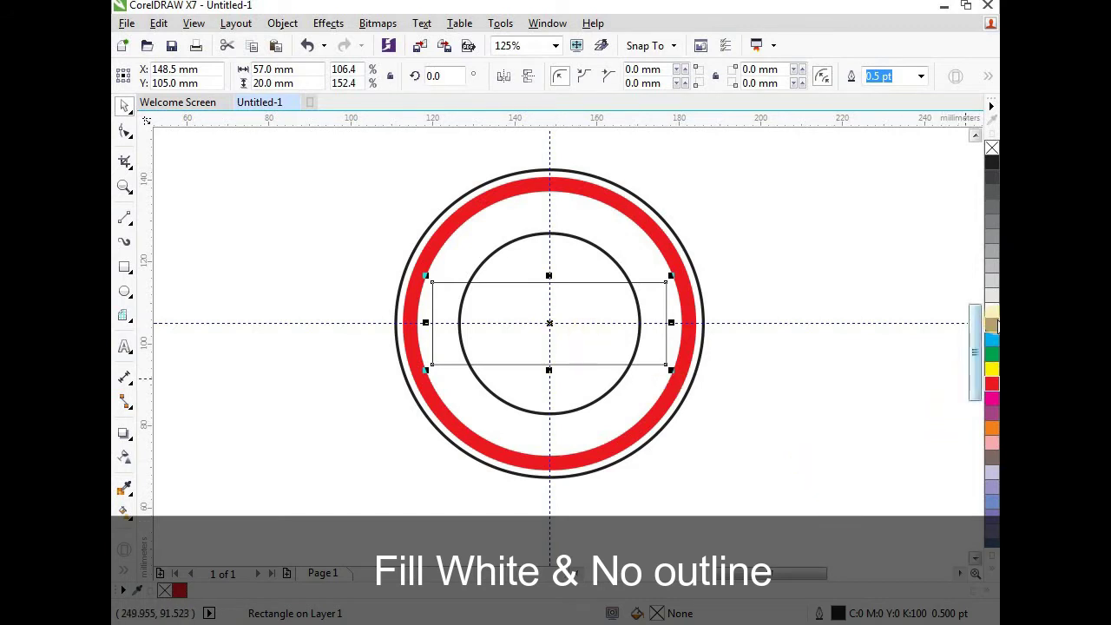
Step: Fill the rectangle with white and set its outline to None
left_click(994, 311)
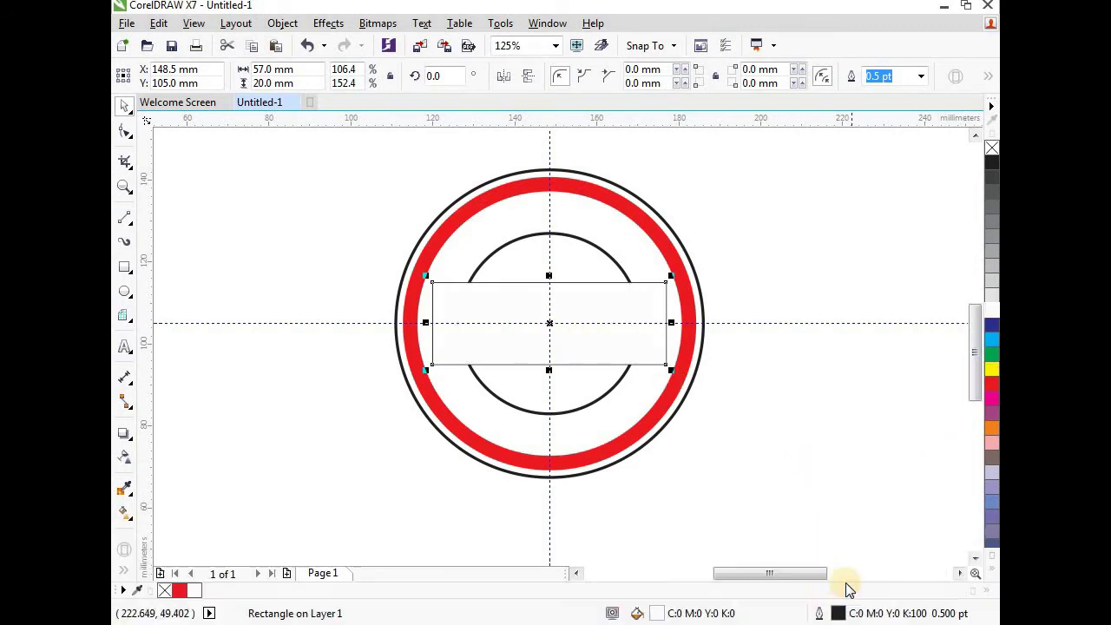
left_click(920, 76)
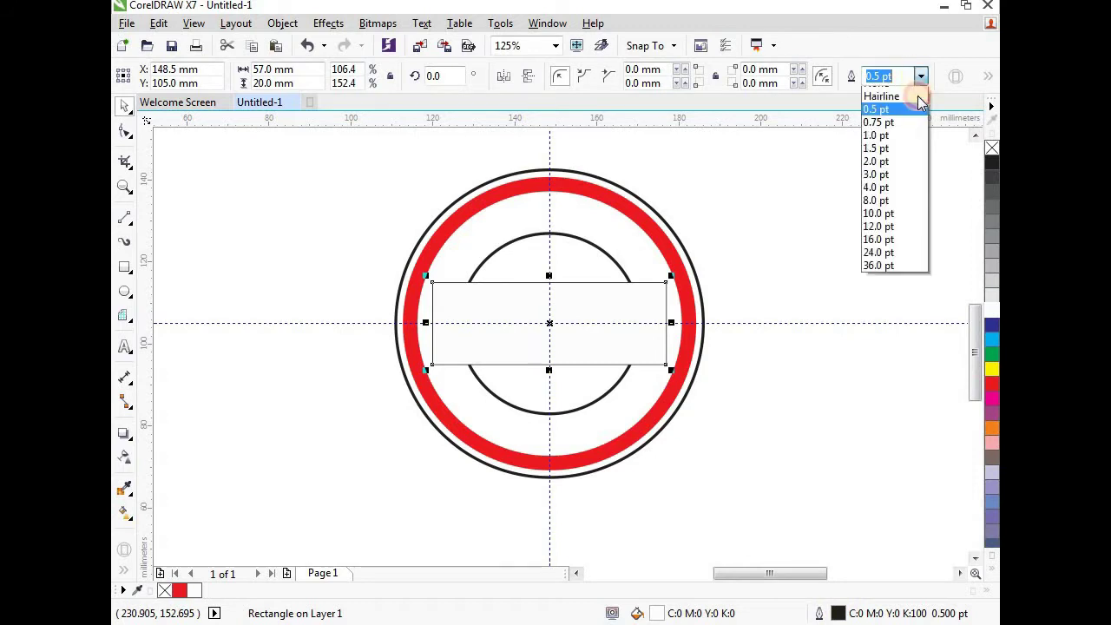
left_click(903, 93)
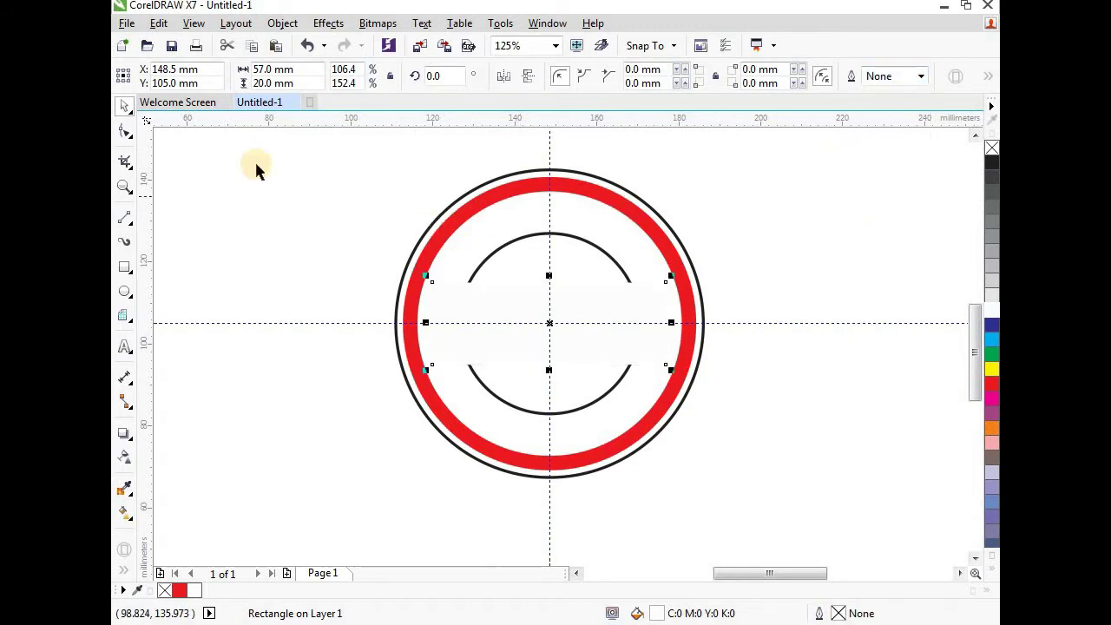
left_click(287, 219)
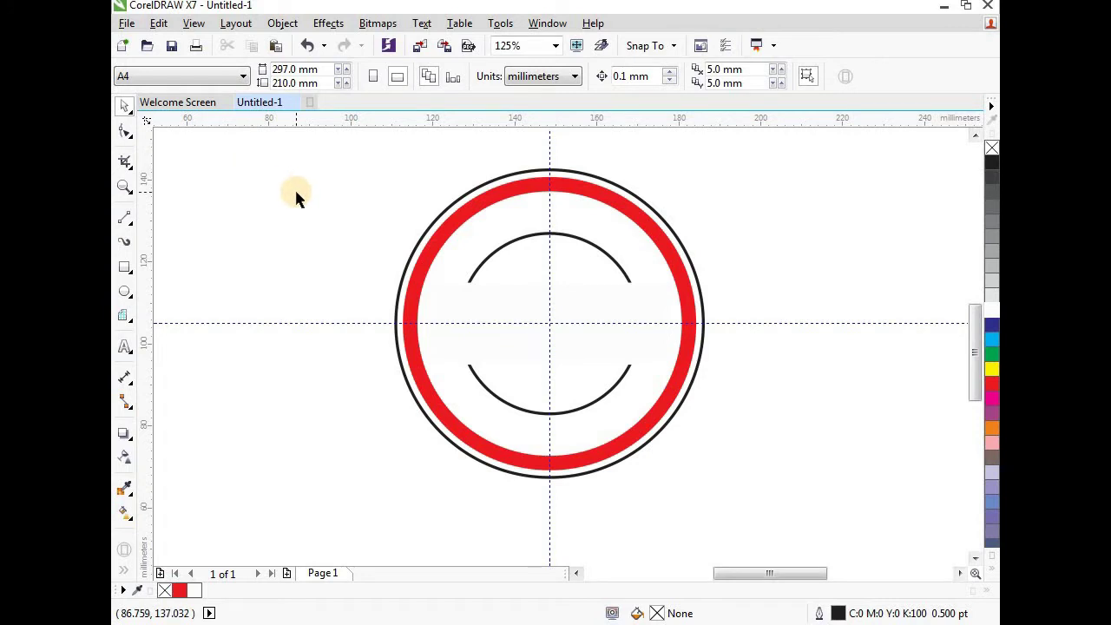
Step: Add the artistic text GRAPHICS below the circular badge
left_click(124, 352)
left_click(413, 520)
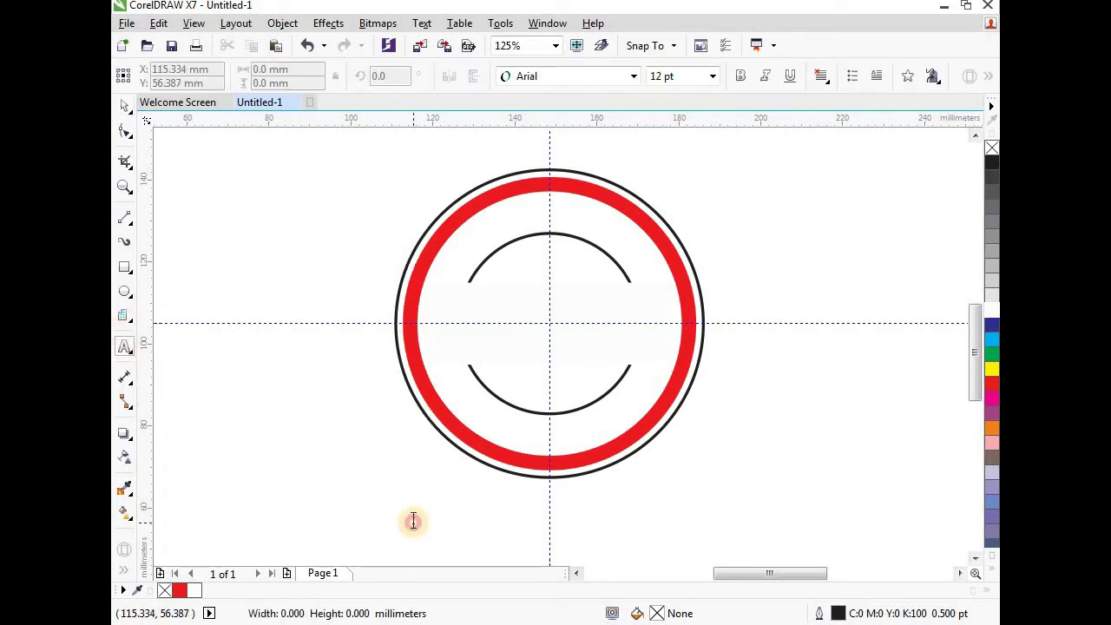
type("g")
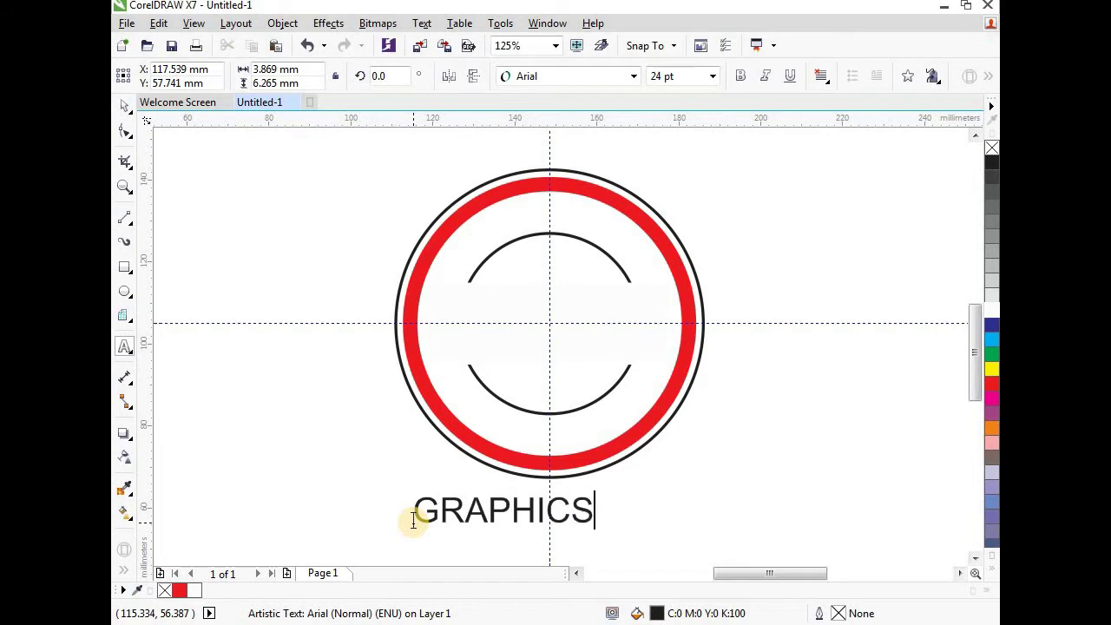
left_click(124, 105)
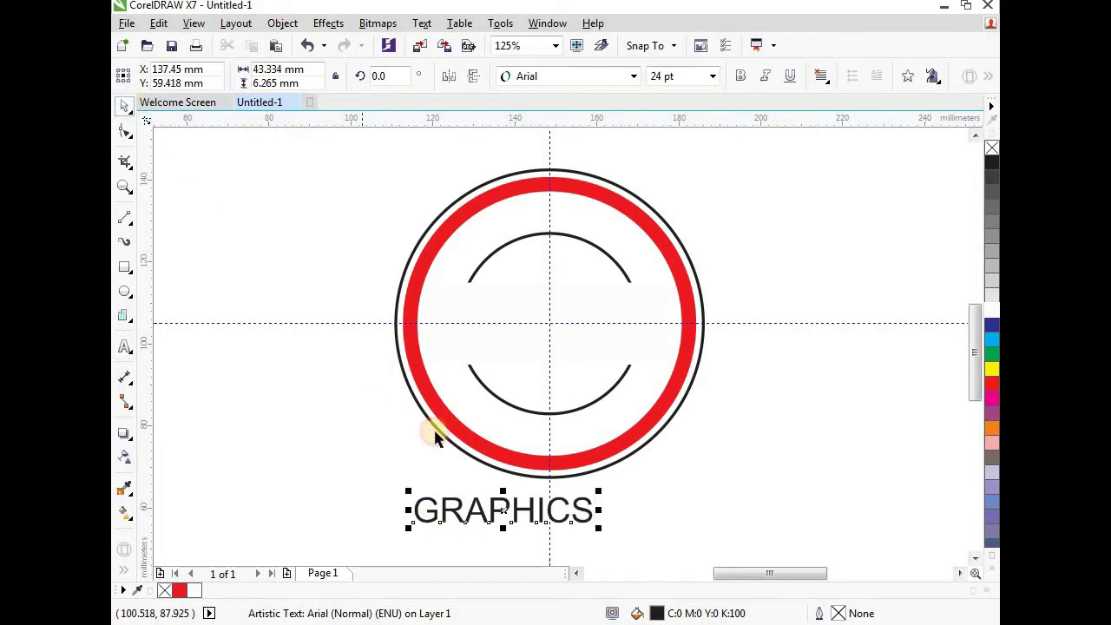
Step: Set the GRAPHICS text in Times New Roman with bold and italic styling
left_click(586, 77)
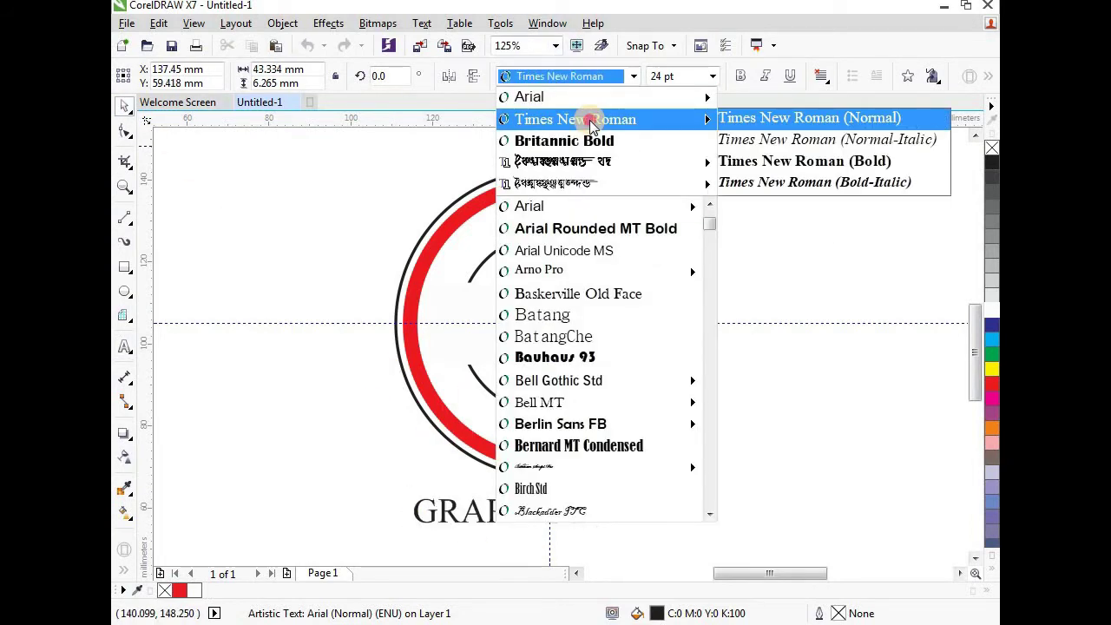
left_click(590, 118)
left_click(740, 77)
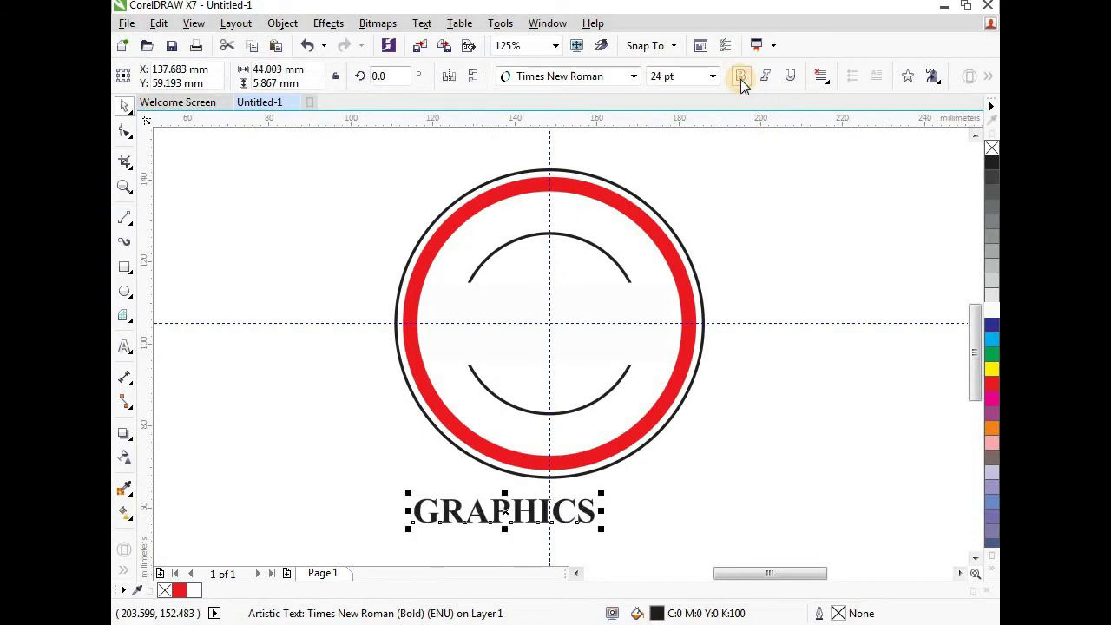
left_click(765, 78)
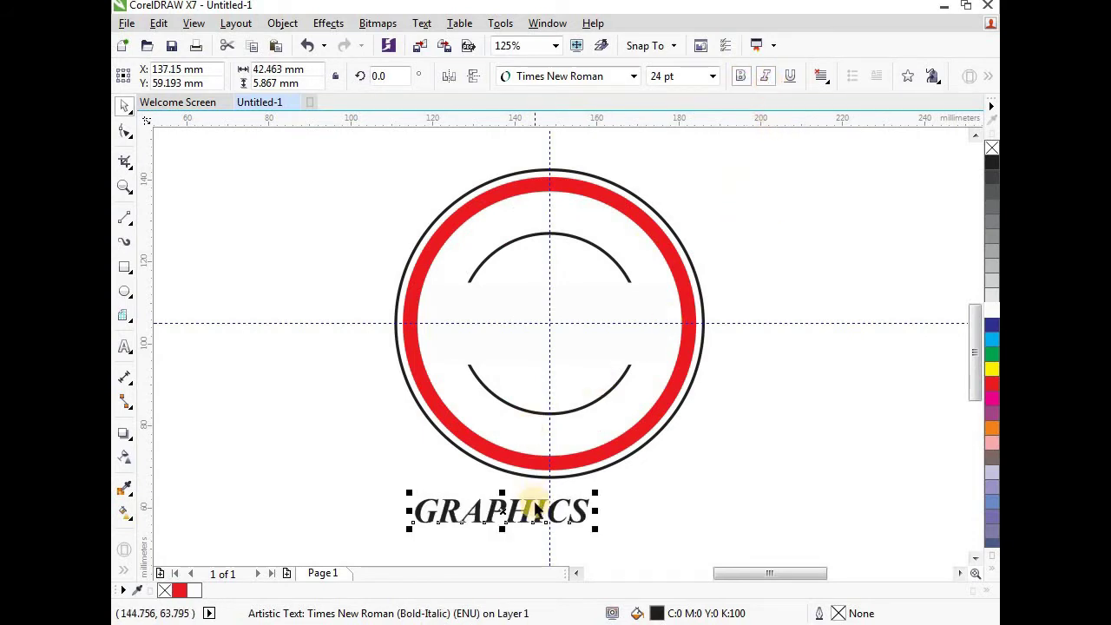
Step: Center the GRAPHICS text on the guideline intersection and scale it up proportionally to about 49.7 mm wide
left_click_drag(501, 513, 548, 323)
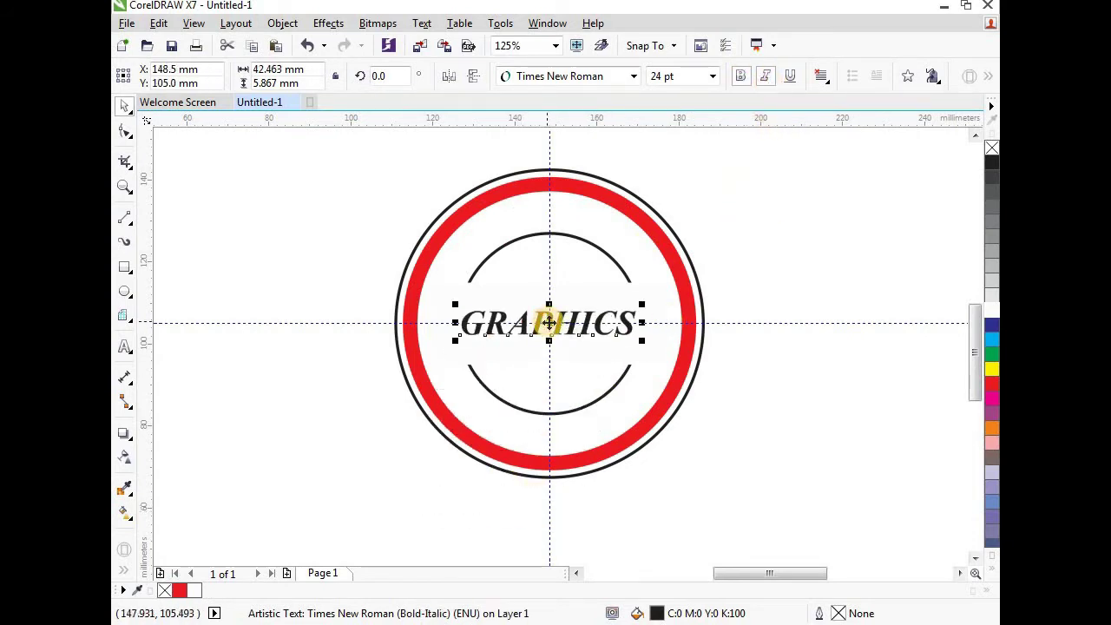
left_click_drag(642, 339, 658, 348)
Step: Set the GRAPHICS text to 36 pt and narrow it to about 50.3 mm wide
left_click(713, 77)
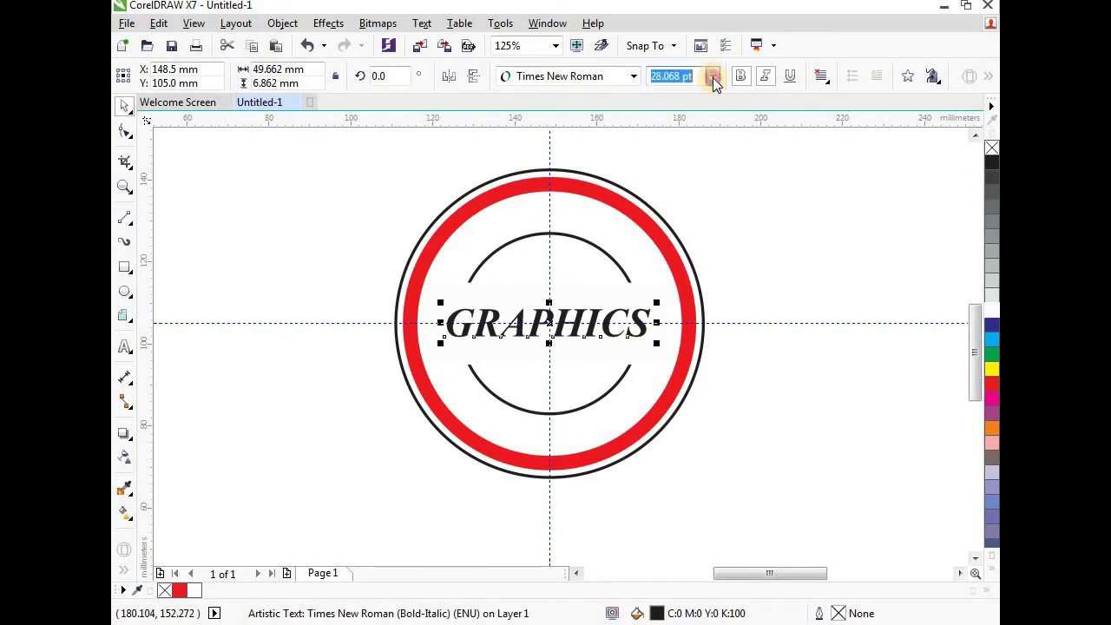
left_click(674, 250)
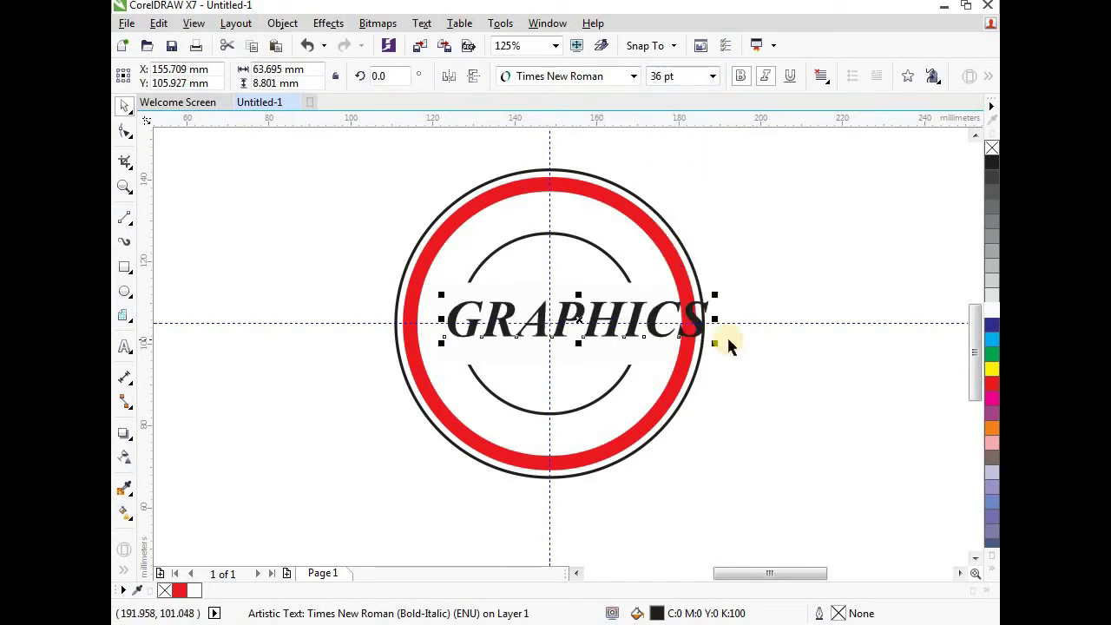
left_click_drag(714, 319, 660, 319)
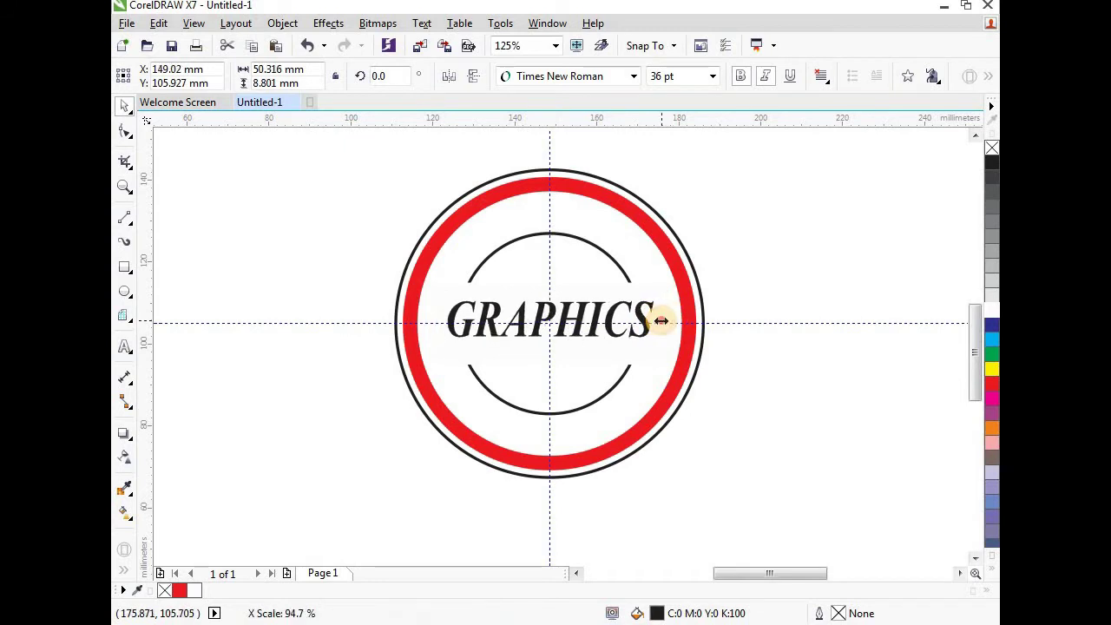
Step: Set the font size of the GRAPHICS text to 32 pt and recenter it on the guideline intersection
left_click(664, 74)
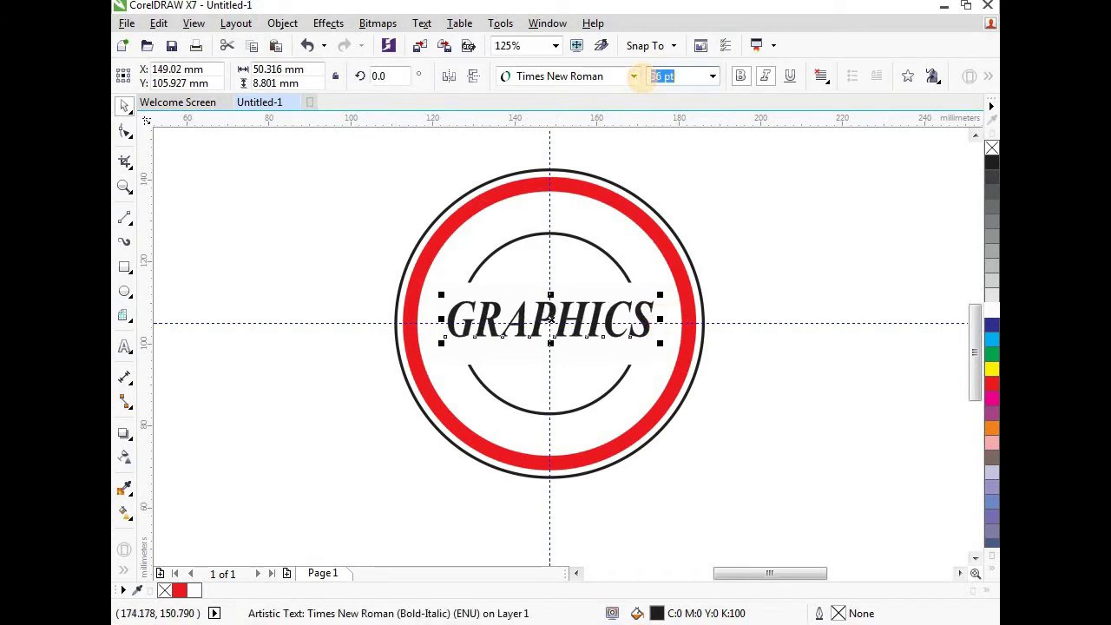
key("Return")
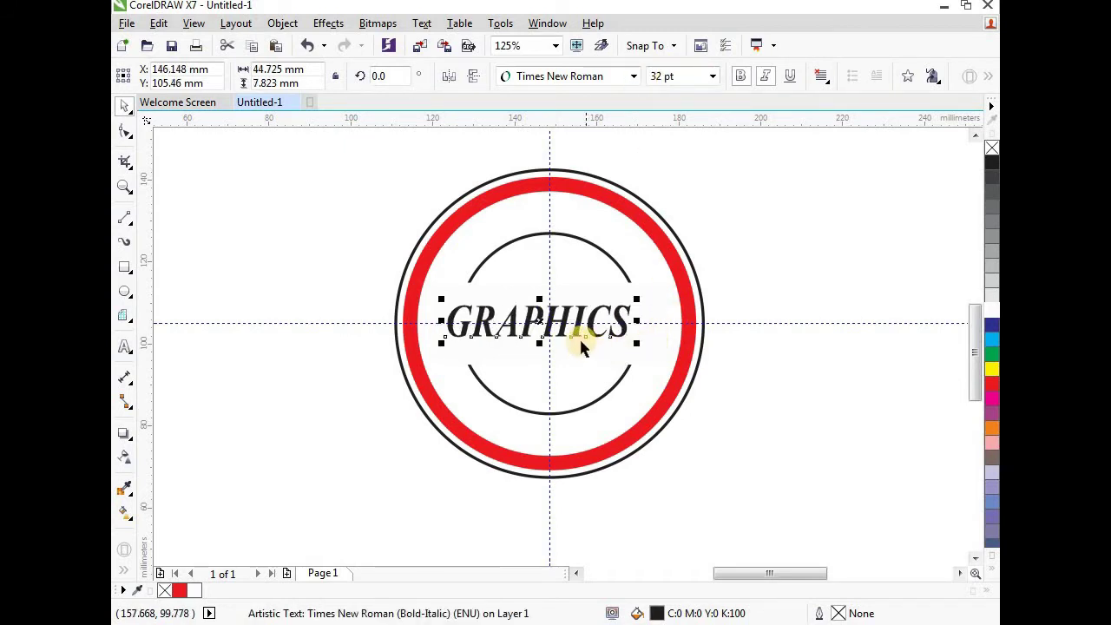
left_click_drag(540, 322, 549, 322)
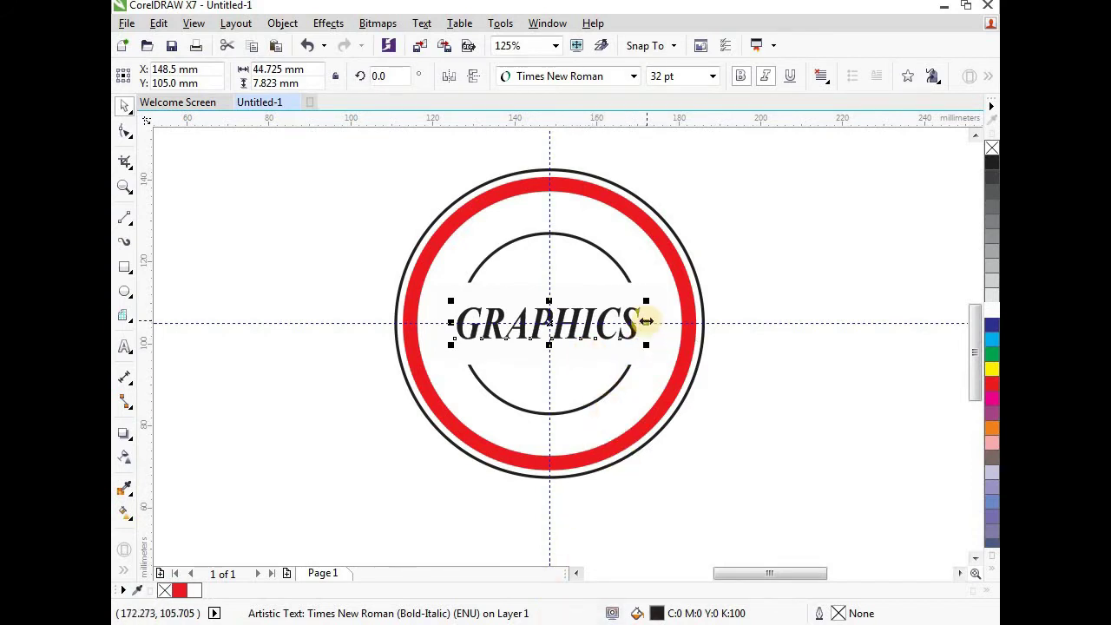
Step: Stretch the GRAPHICS text horizontally about its center to about 54.7 mm wide
left_click_drag(646, 321, 660, 320)
scroll(659, 321, "up", 2)
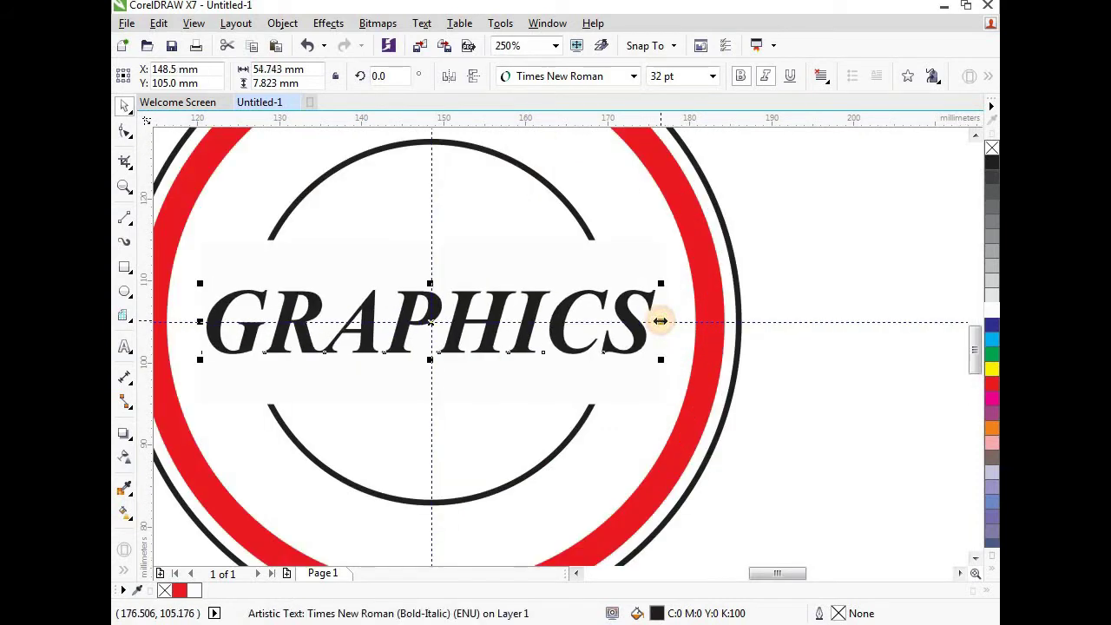
scroll(660, 320, "down", 2)
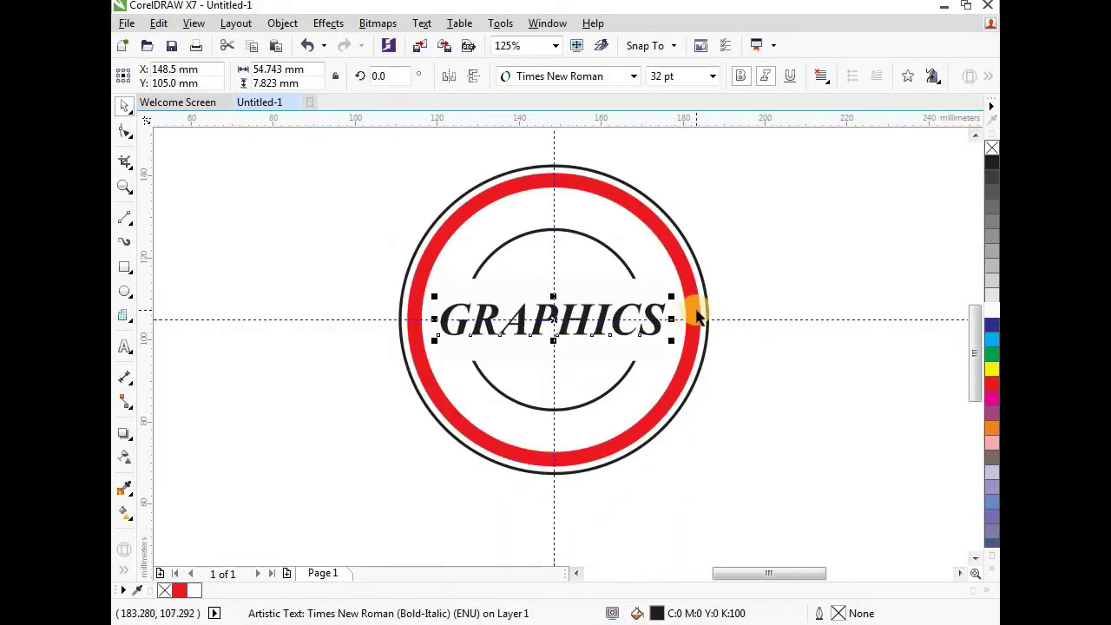
Step: Change the fill of the GRAPHICS text to the deep black C75 M68 Y65 K90
double_click(656, 611)
left_click_drag(265, 382, 250, 417)
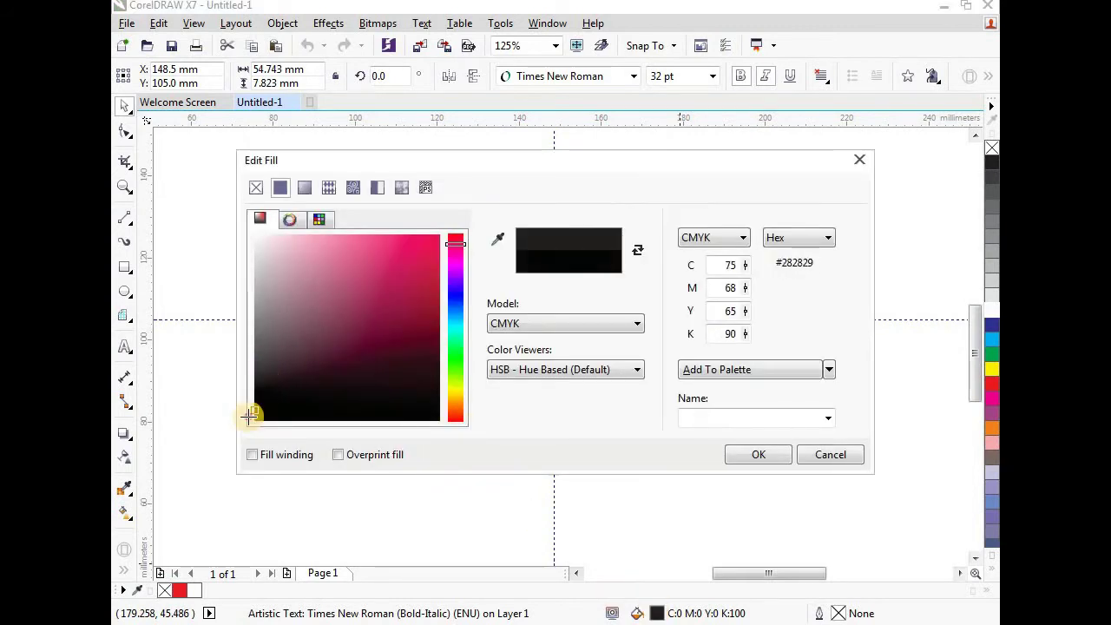
left_click(756, 454)
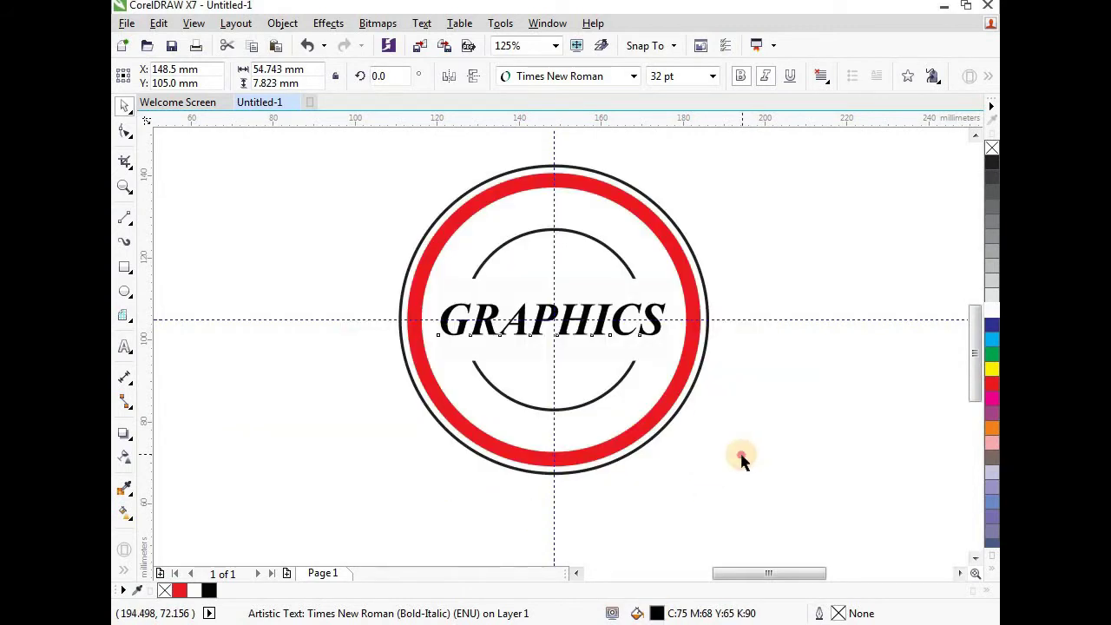
left_click(741, 460)
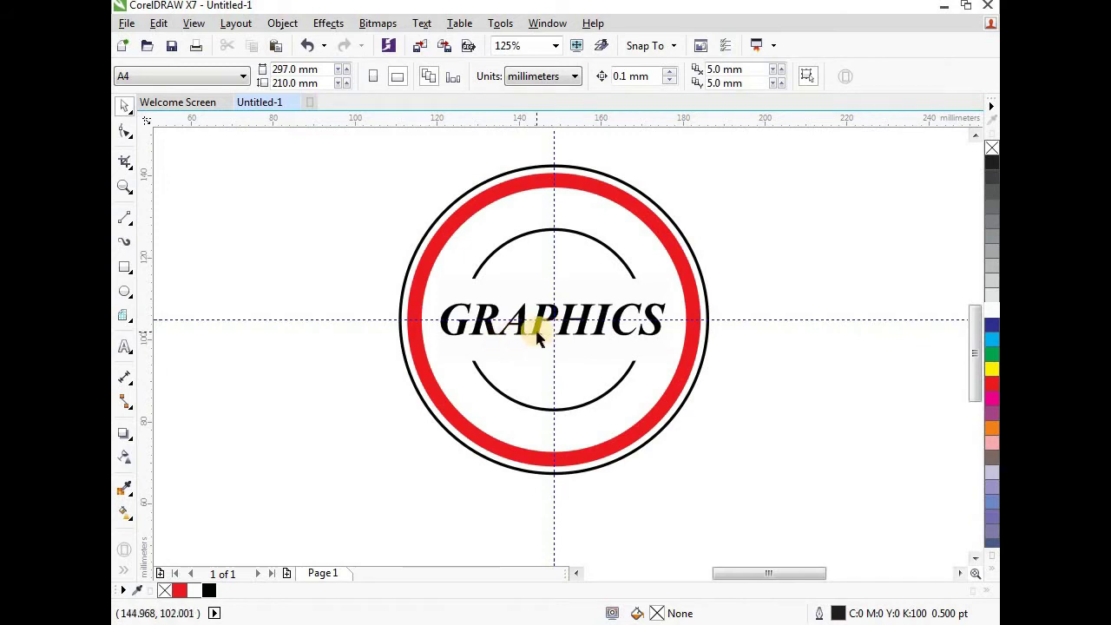
Step: Draw a thin rectangle about 53.9 × 0.4 mm under GRAPHICS and give its fill and outline the document's deep black
left_click(125, 269)
left_click(457, 335)
scroll(447, 338, "up", 3)
scroll(452, 337, "down", 1)
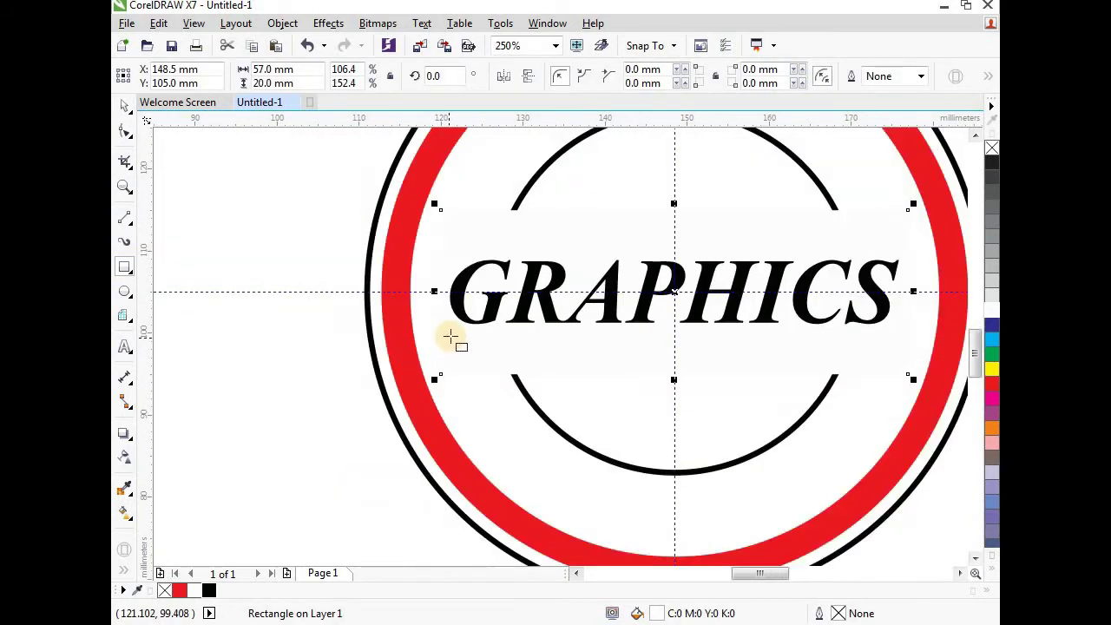
left_click_drag(451, 337, 891, 339)
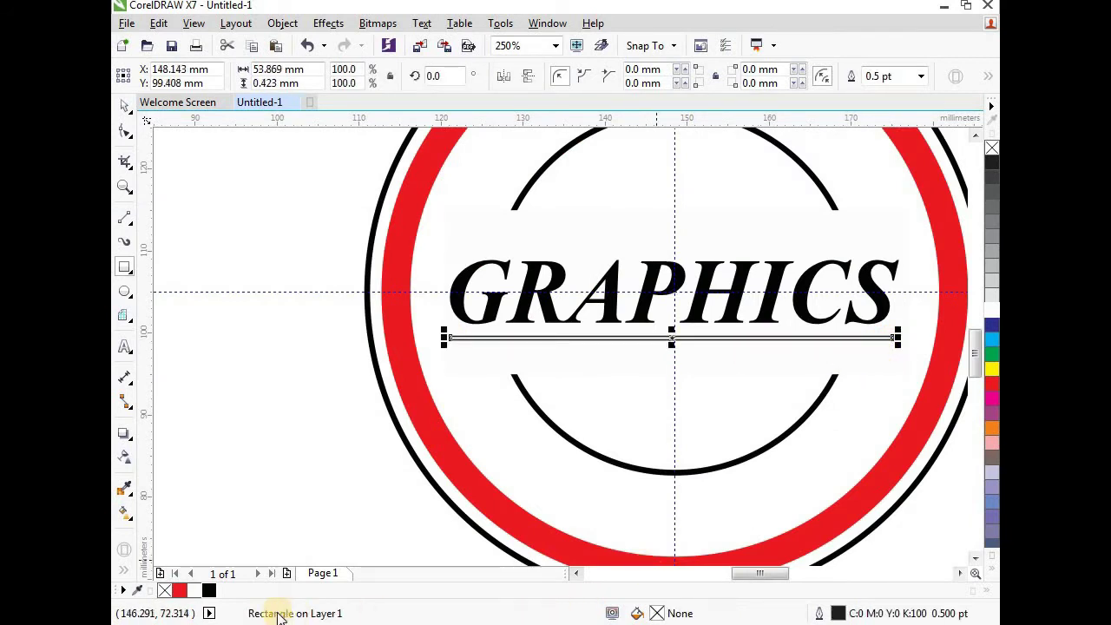
left_click(208, 590)
right_click(208, 590)
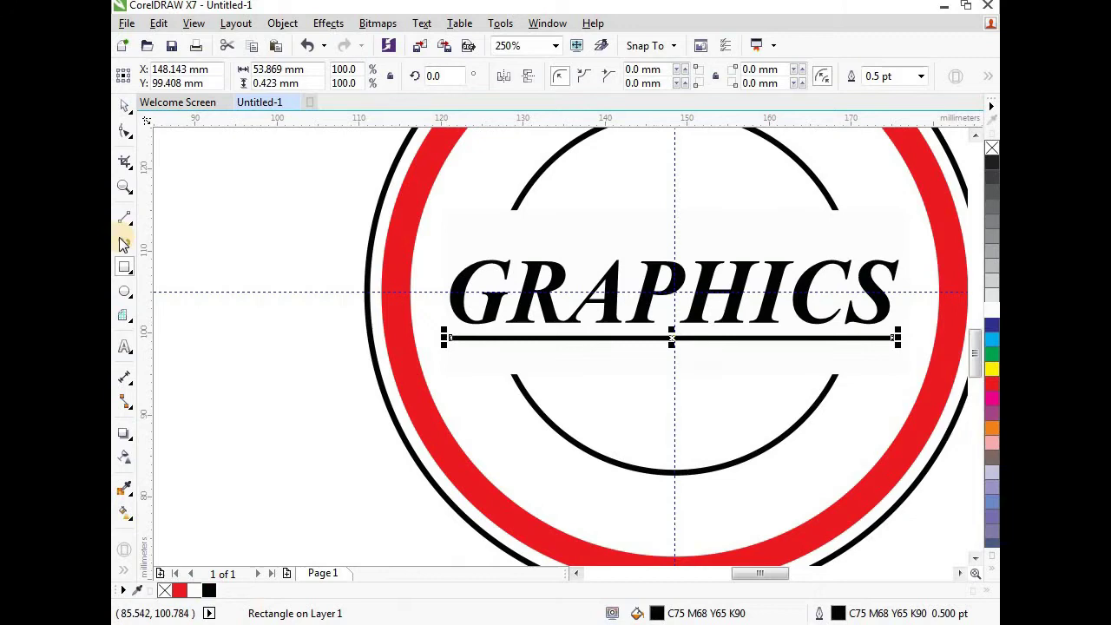
Step: Move the black underline bar about 2.2 mm lower and align its center with the vertical guideline
left_click(124, 105)
scroll(528, 323, "down", 1)
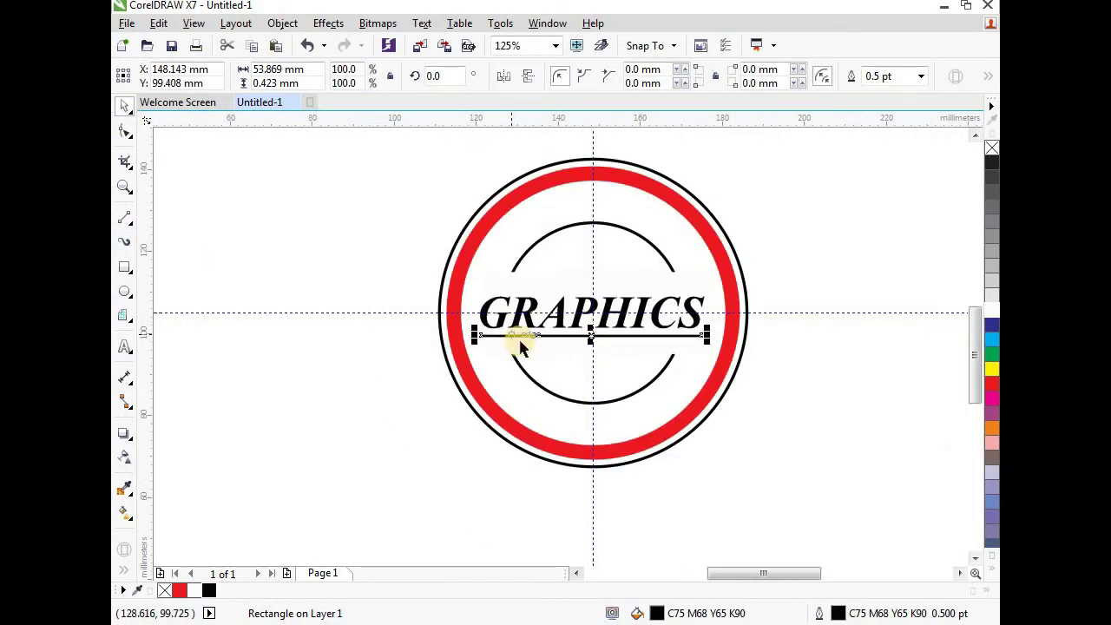
scroll(588, 351, "up", 2)
left_click_drag(598, 307, 604, 343)
scroll(714, 348, "down", 2)
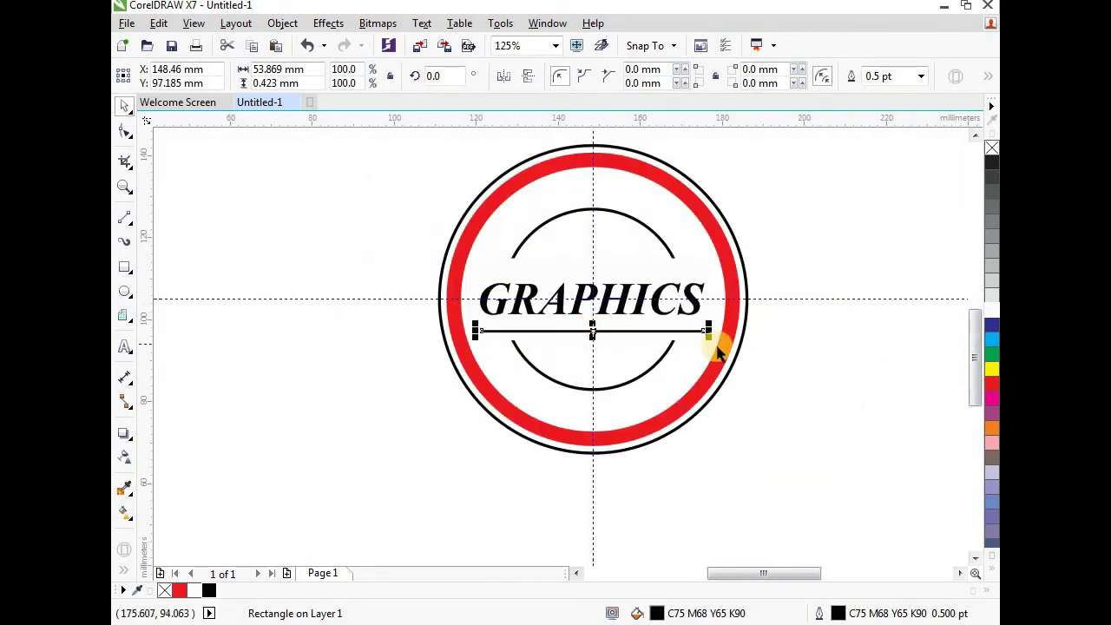
scroll(707, 328, "up", 2)
scroll(679, 310, "down", 1)
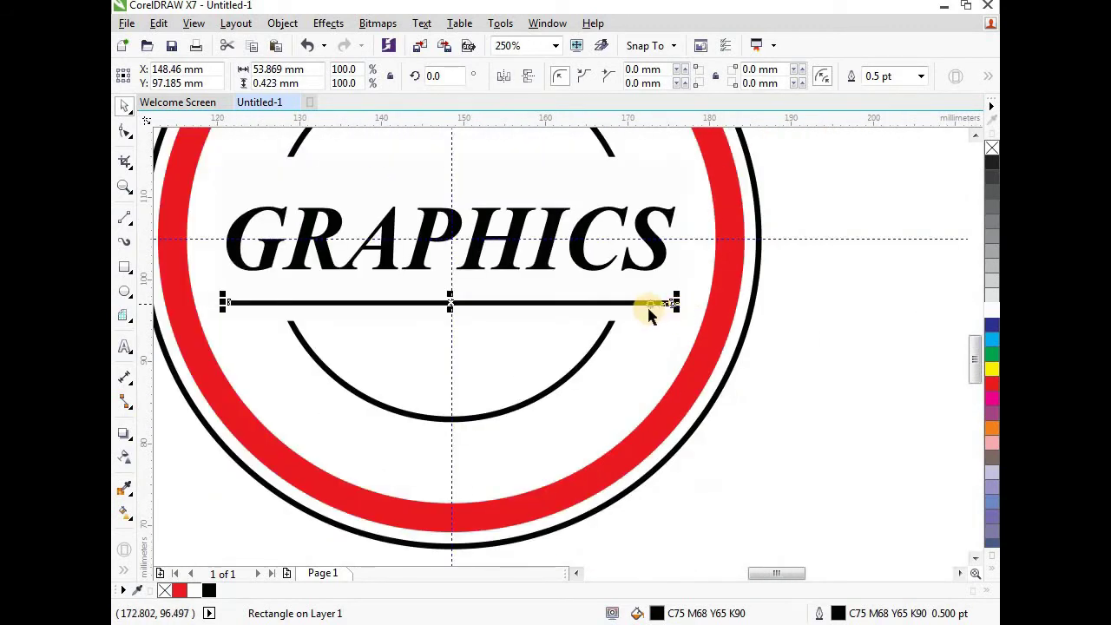
left_click(846, 315)
scroll(689, 303, "down", 1)
scroll(665, 313, "up", 1)
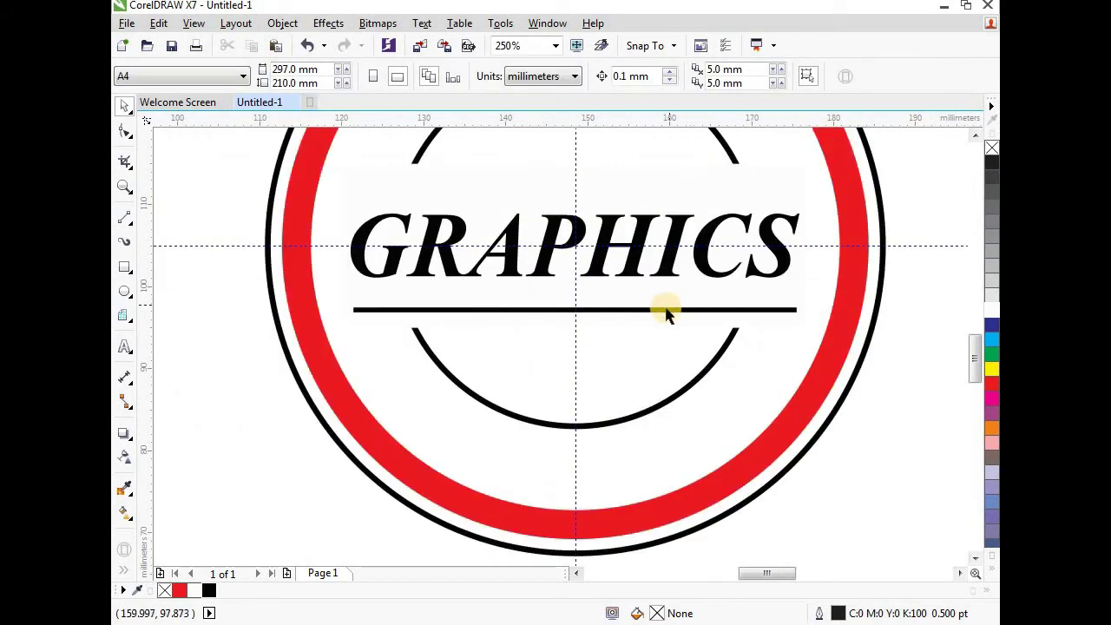
Step: Shorten the underline bar to about 53.3 mm so it fits the width of the text above
left_click(790, 309)
scroll(799, 310, "up", 2)
scroll(685, 330, "down", 2)
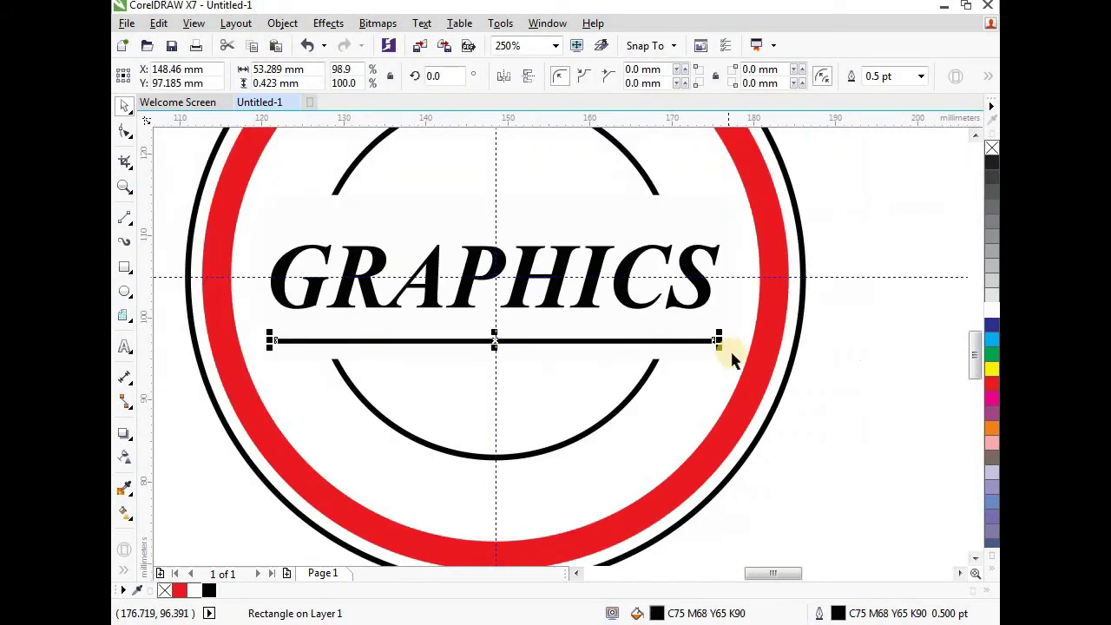
left_click(814, 382)
scroll(738, 382, "down", 1)
scroll(712, 367, "up", 1)
scroll(694, 368, "down", 1)
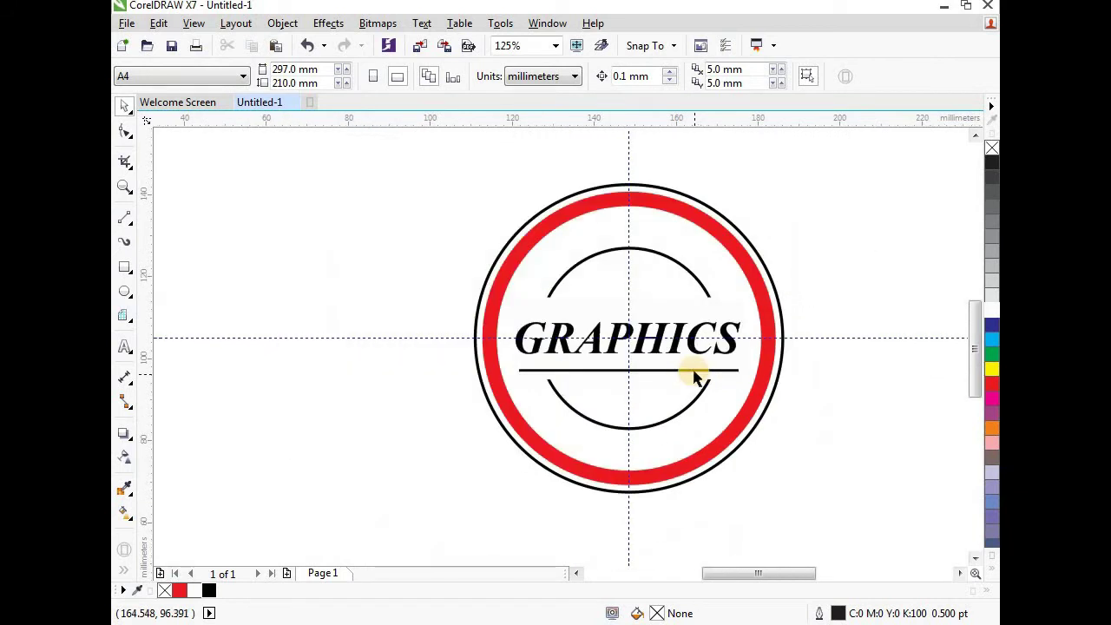
Step: Draw a five-pointed star about 10.5 × 10 mm in the empty area to the left of the badge
left_click(124, 347)
left_click(124, 315)
left_click(204, 375)
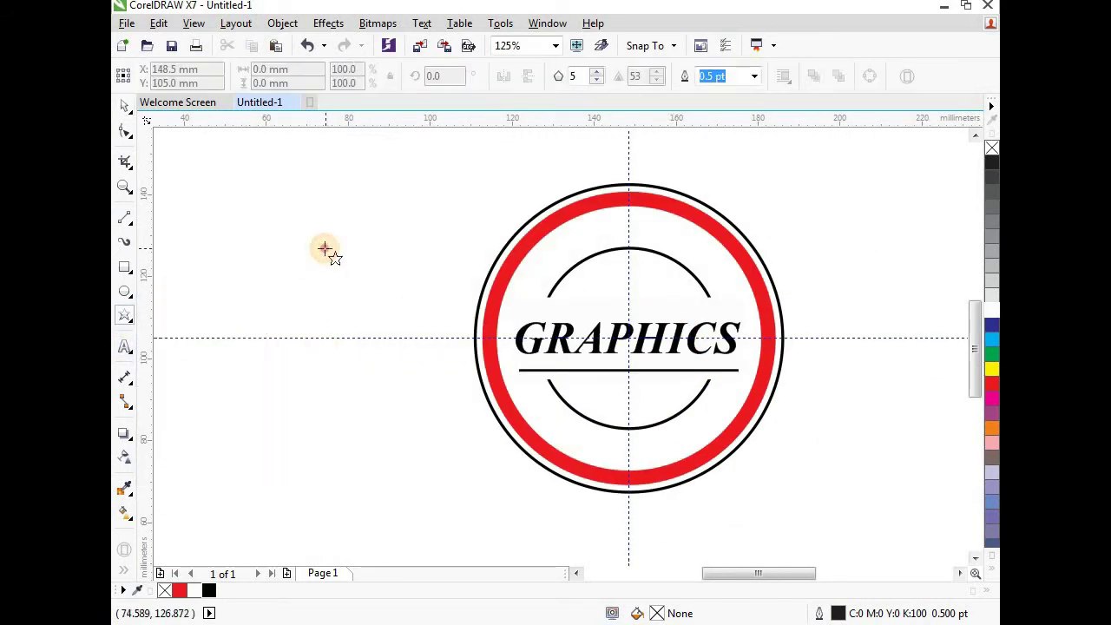
left_click_drag(325, 251, 361, 290)
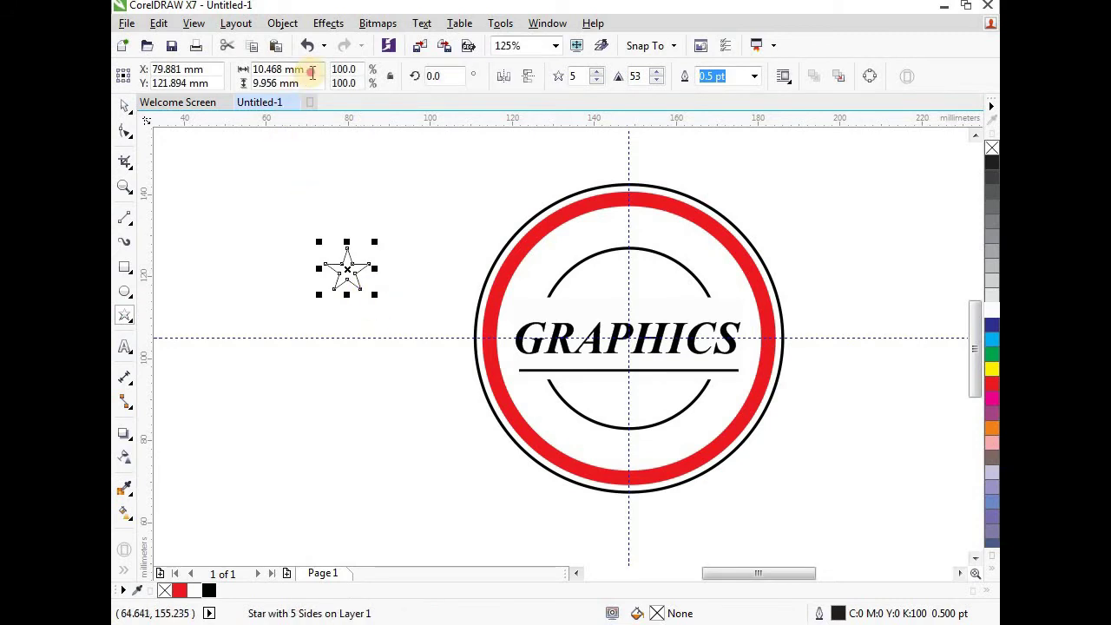
Step: Resize the star to 12 × 12 mm
left_click_drag(308, 70, 243, 80)
type("12")
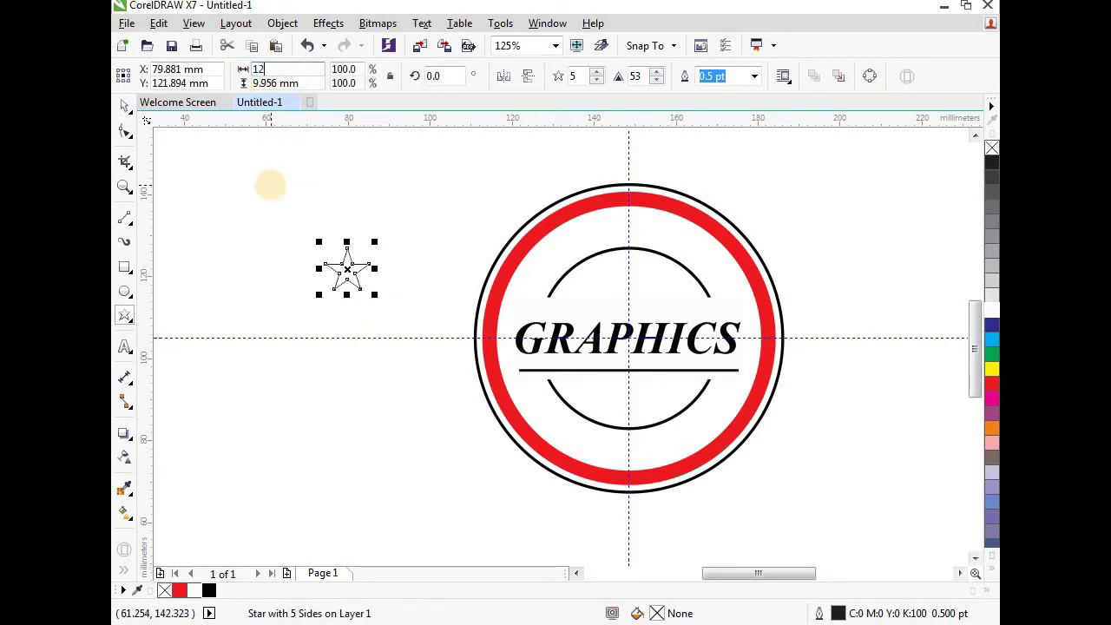
left_click_drag(300, 83, 242, 84)
type("1")
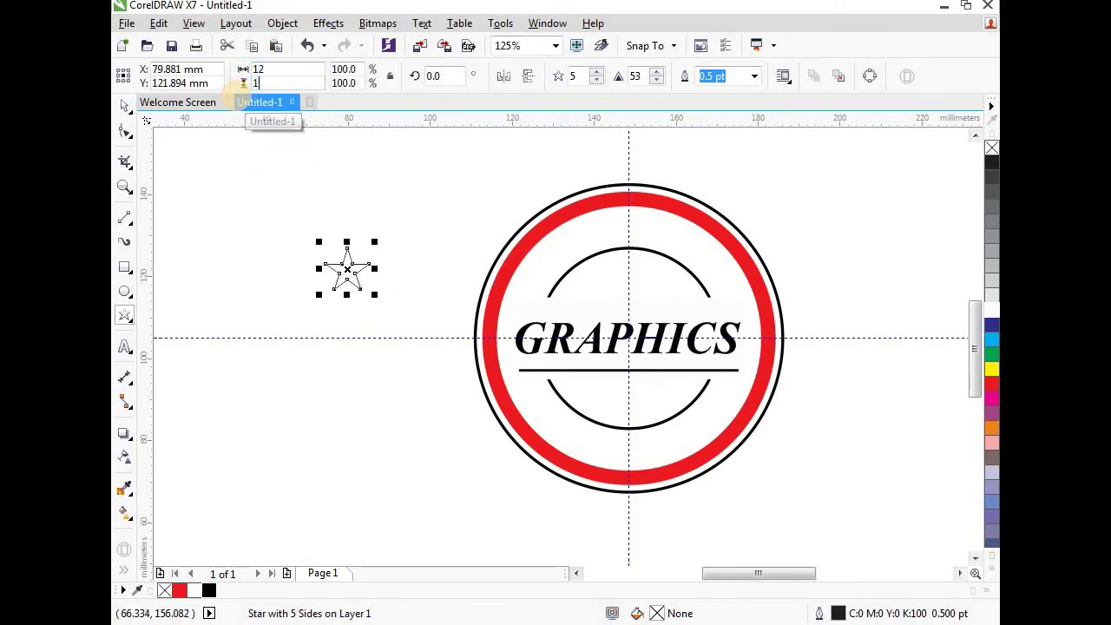
type("21")
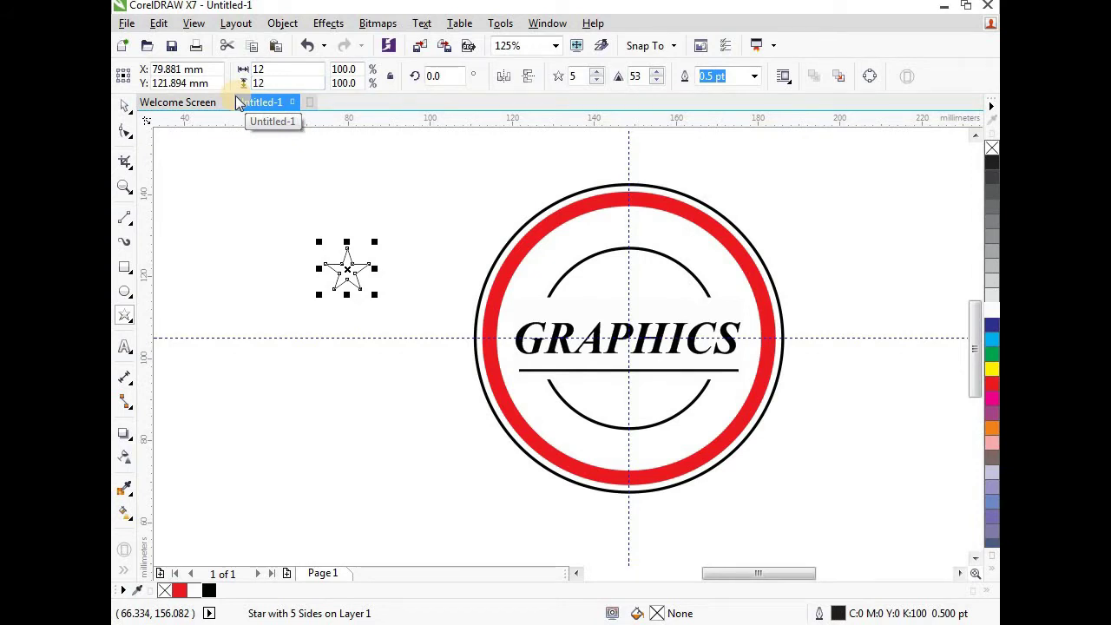
key("Return")
Step: Move the star slightly closer to the badge and fill it with red
left_click(125, 104)
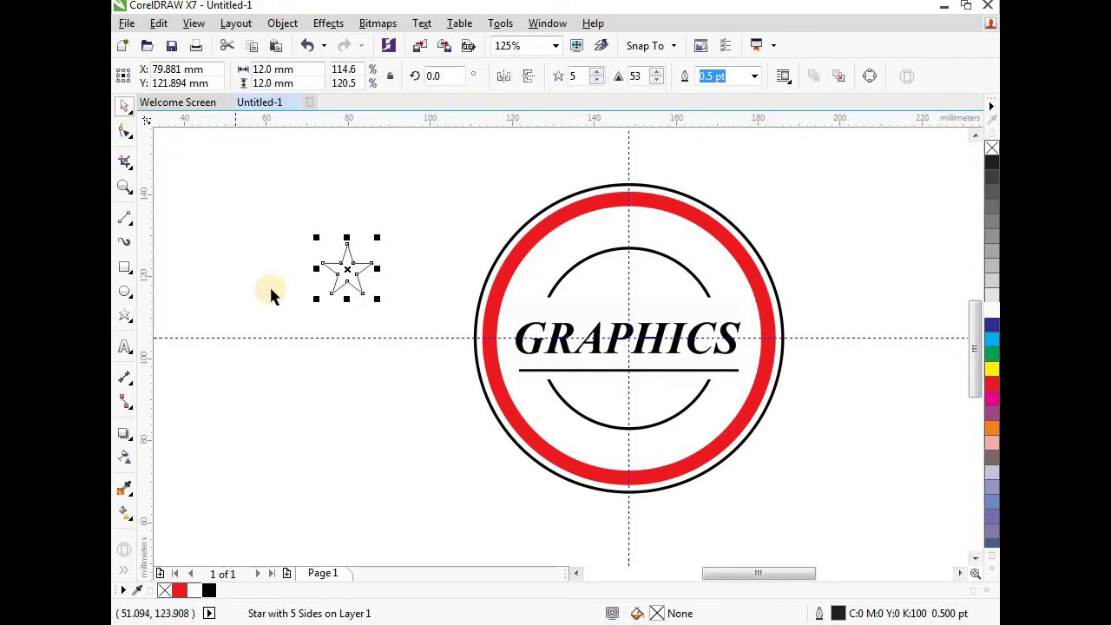
left_click_drag(347, 268, 372, 281)
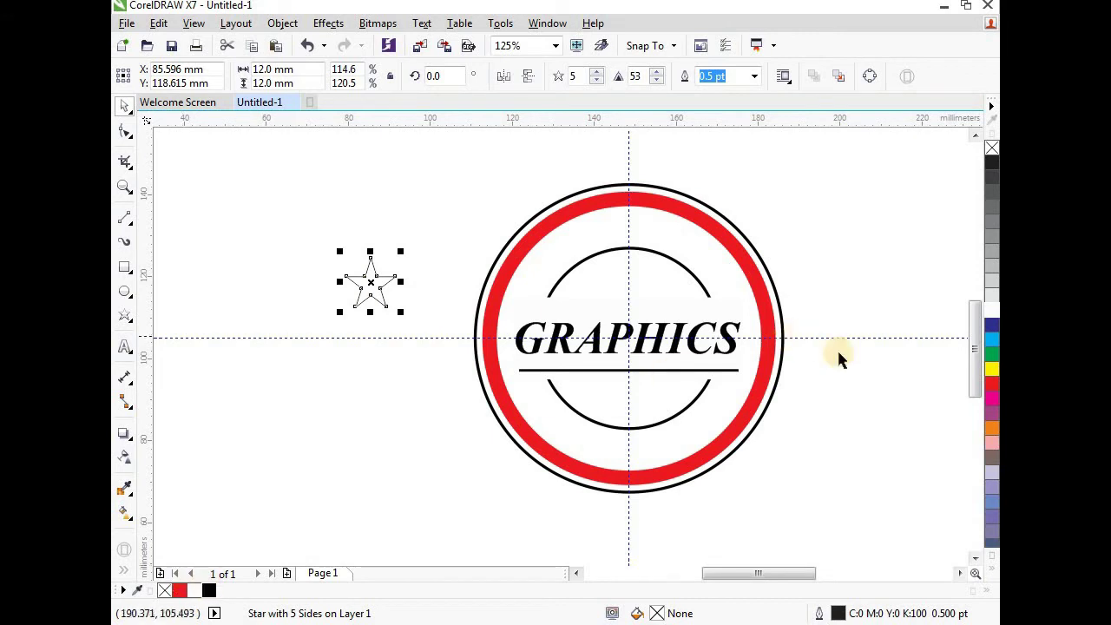
left_click(990, 384)
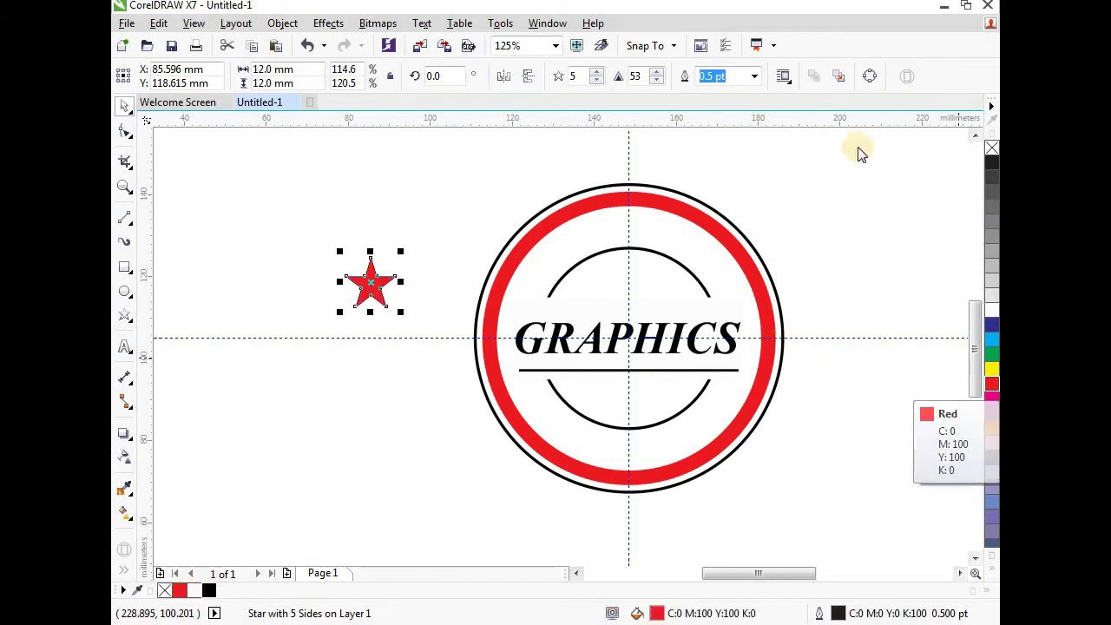
Step: Remove the star's outline and place the star on the vertical guideline inside the badge, just above the GRAPHICS text
left_click(753, 76)
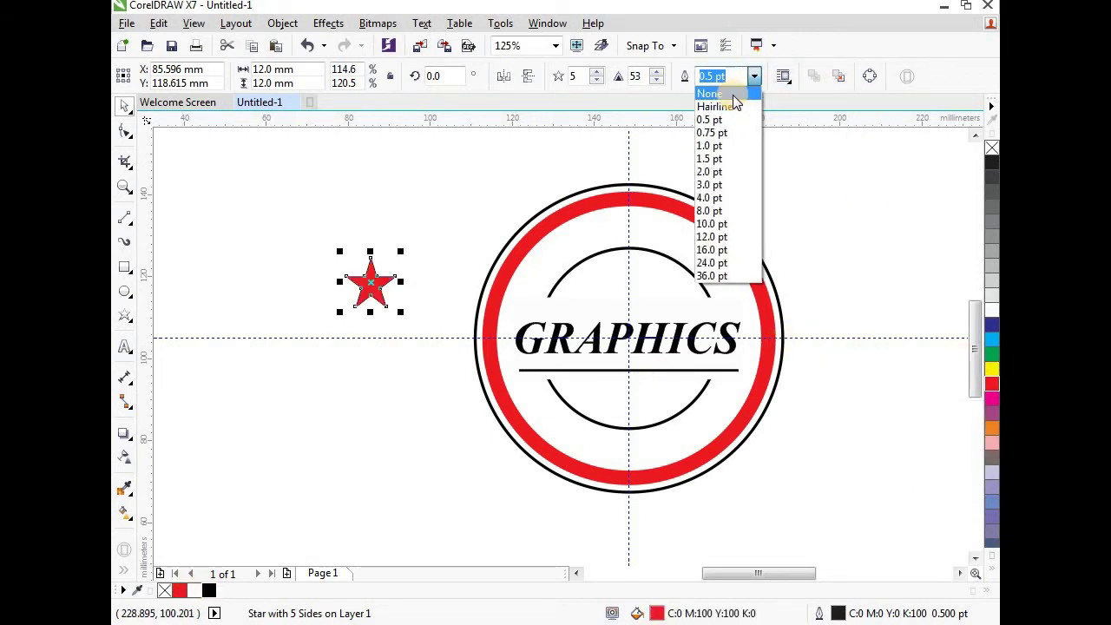
left_click(732, 93)
left_click_drag(370, 281, 629, 283)
scroll(628, 290, "up", 1)
scroll(628, 283, "down", 1)
left_click(781, 276)
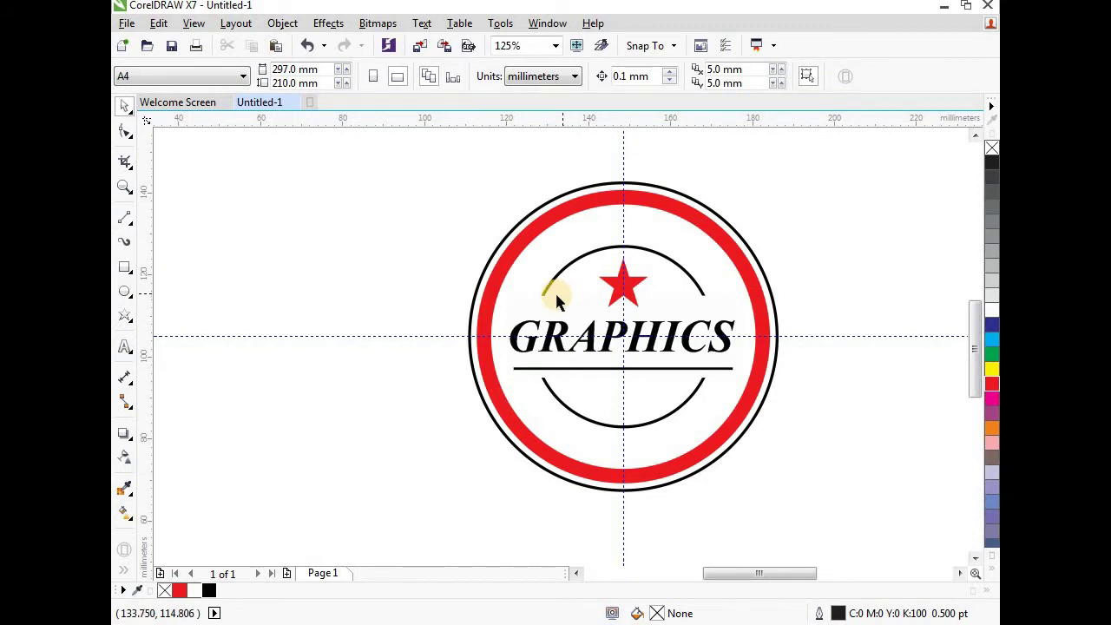
Step: Add the artistic text GRAPHICS DESIGN CENTRE in the empty area below the badge
left_click(125, 346)
left_click(465, 519)
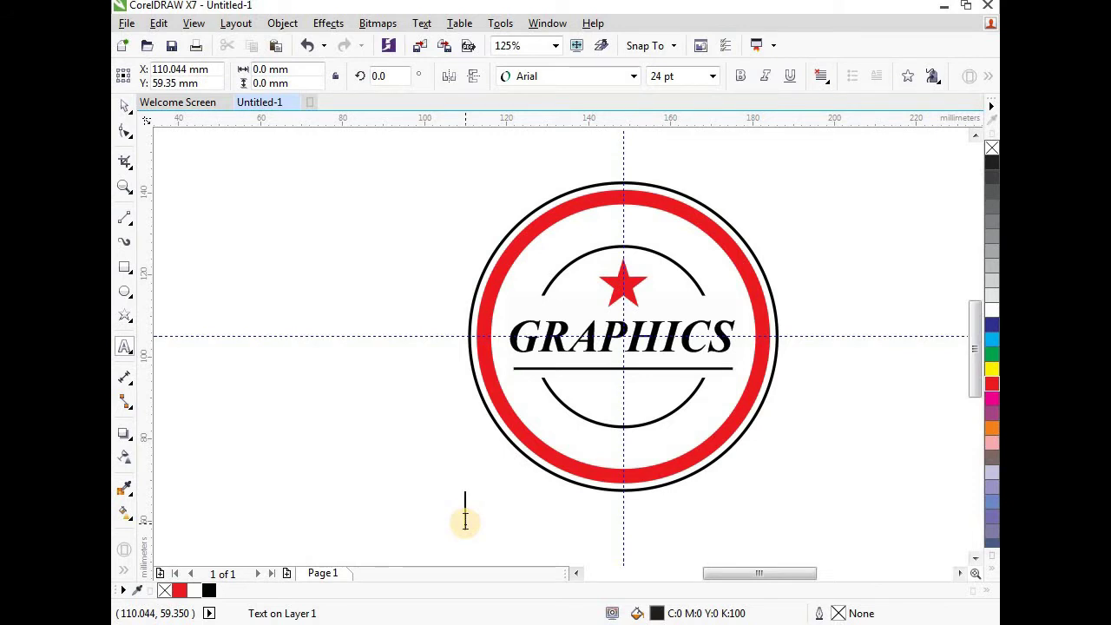
type("g")
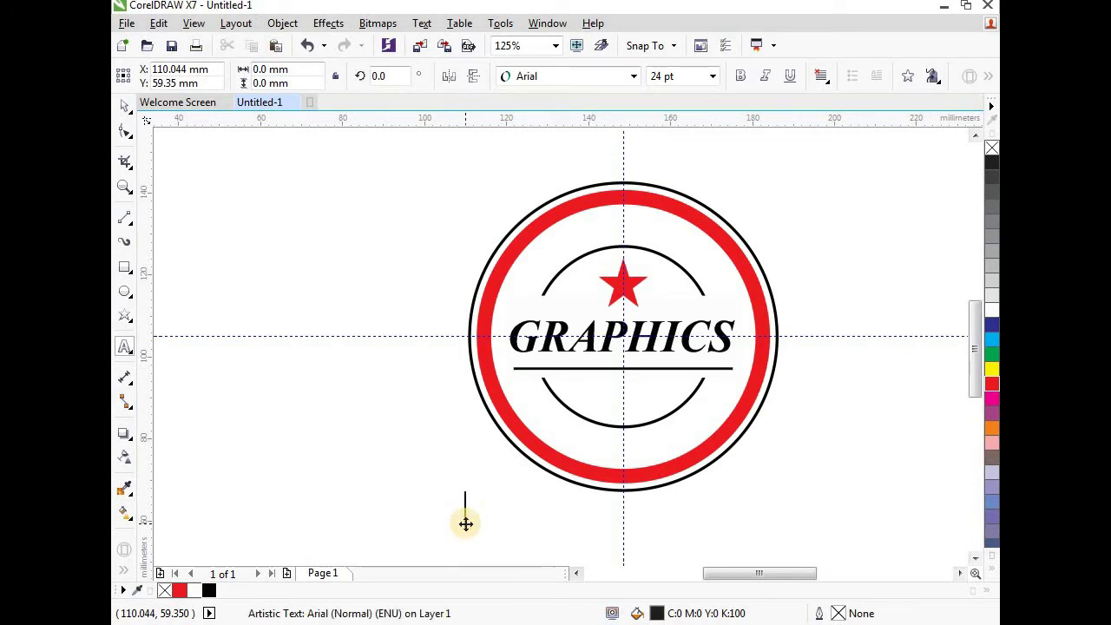
type("GRAPHI")
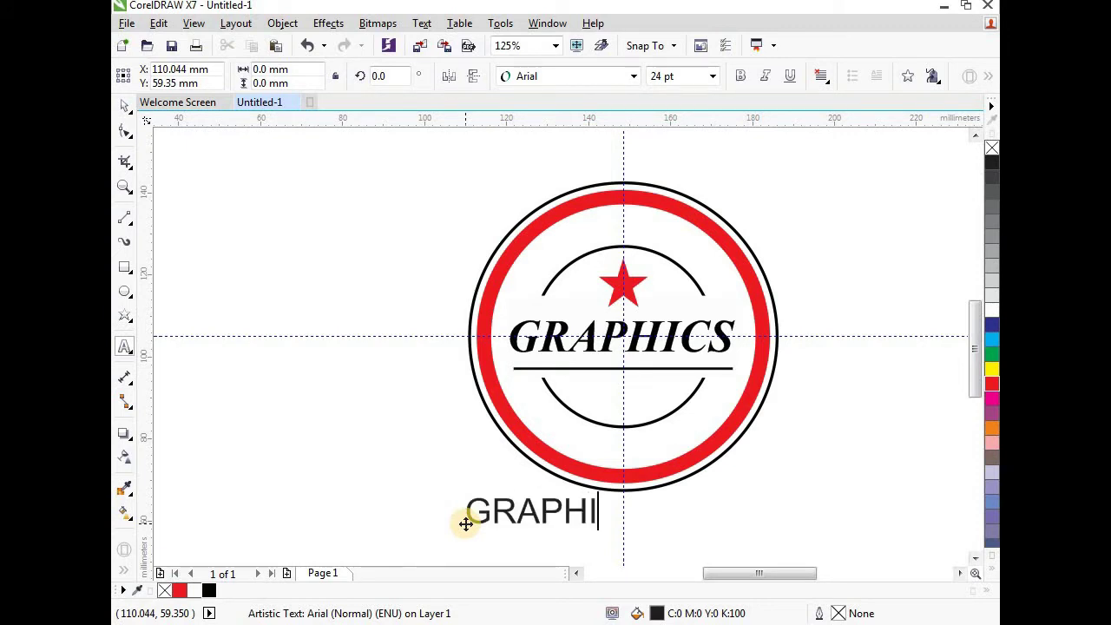
type("CS")
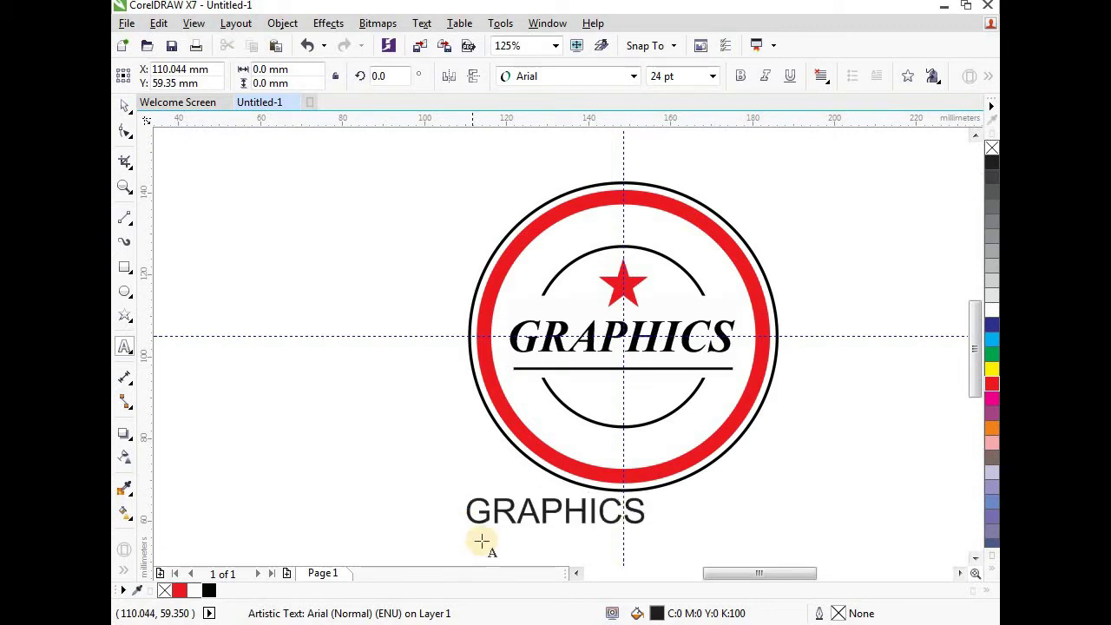
type(" DESIGN CE")
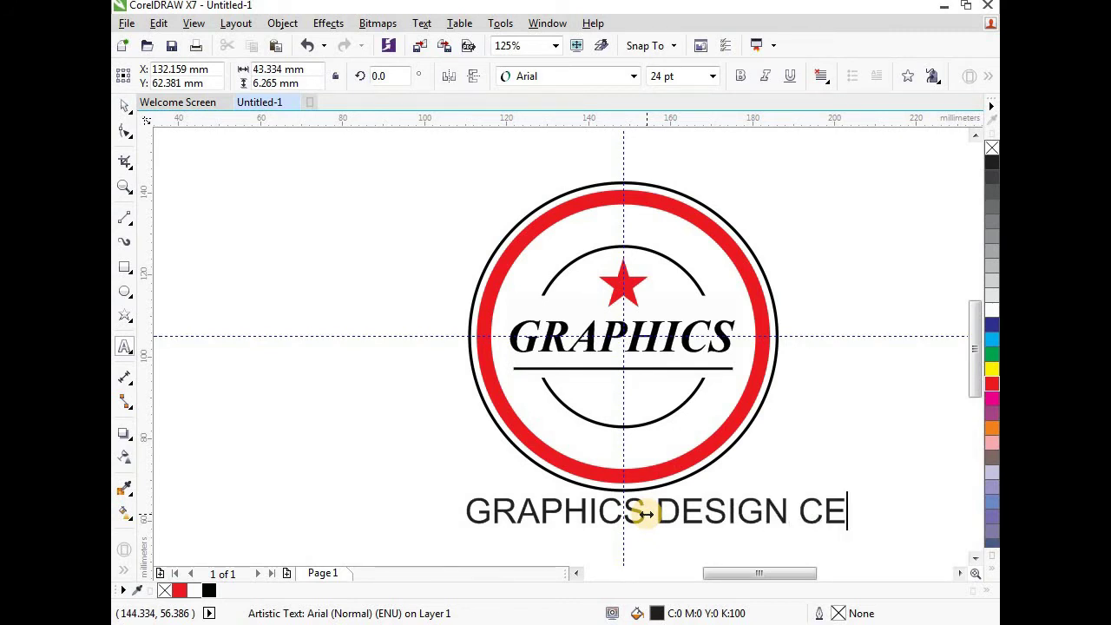
type("NTRE")
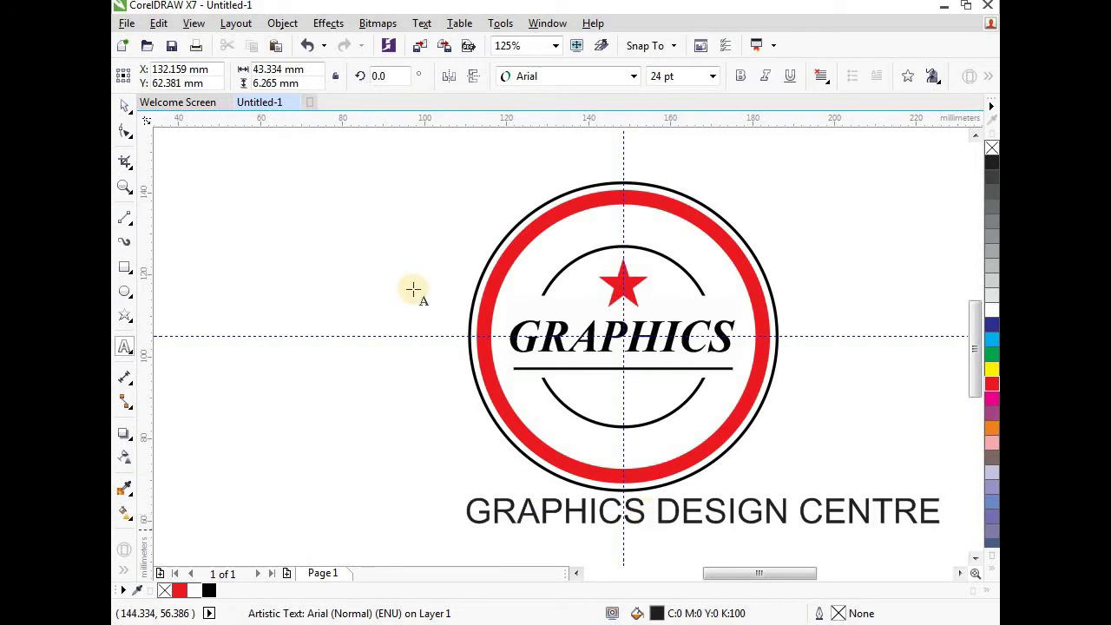
left_click(124, 104)
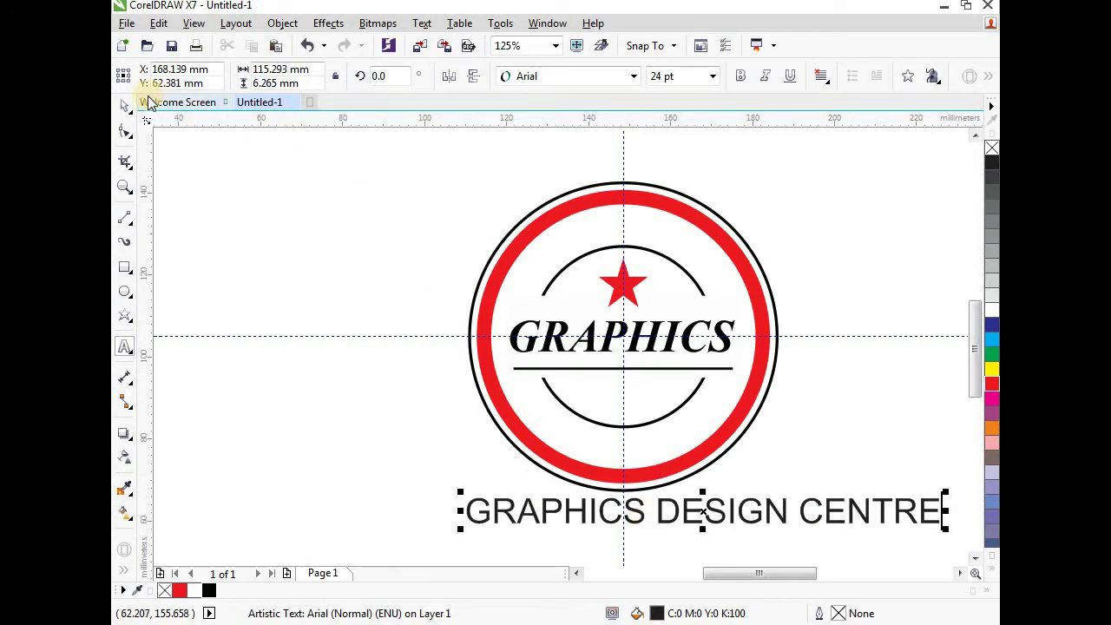
Step: Set the GRAPHICS DESIGN CENTRE text to 14 pt and fill it with the document's black
left_click(712, 76)
left_click(681, 198)
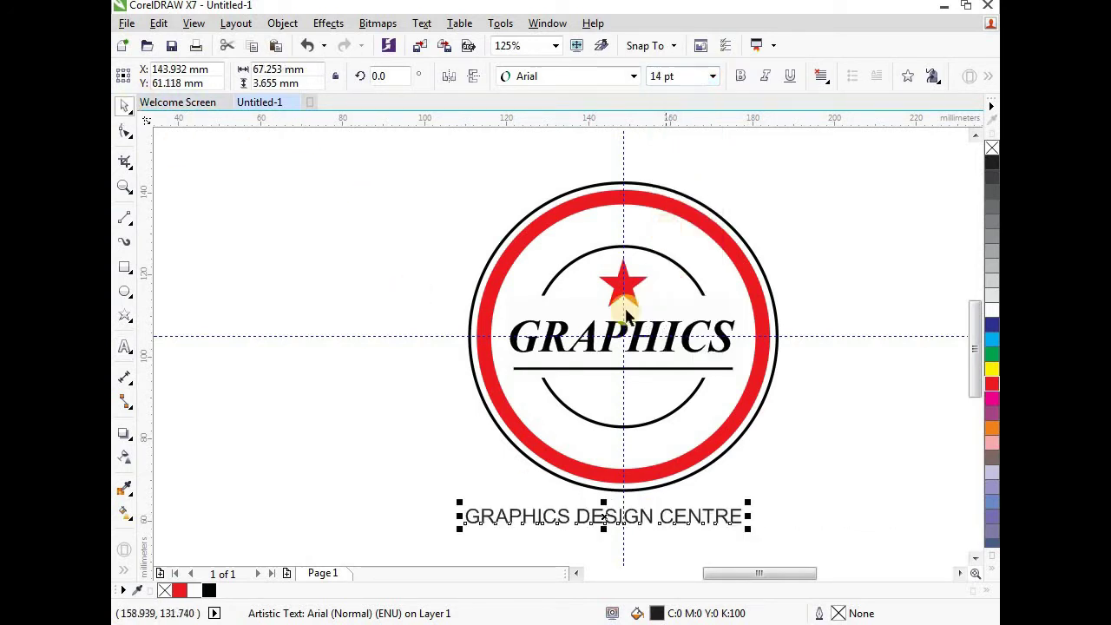
left_click(209, 590)
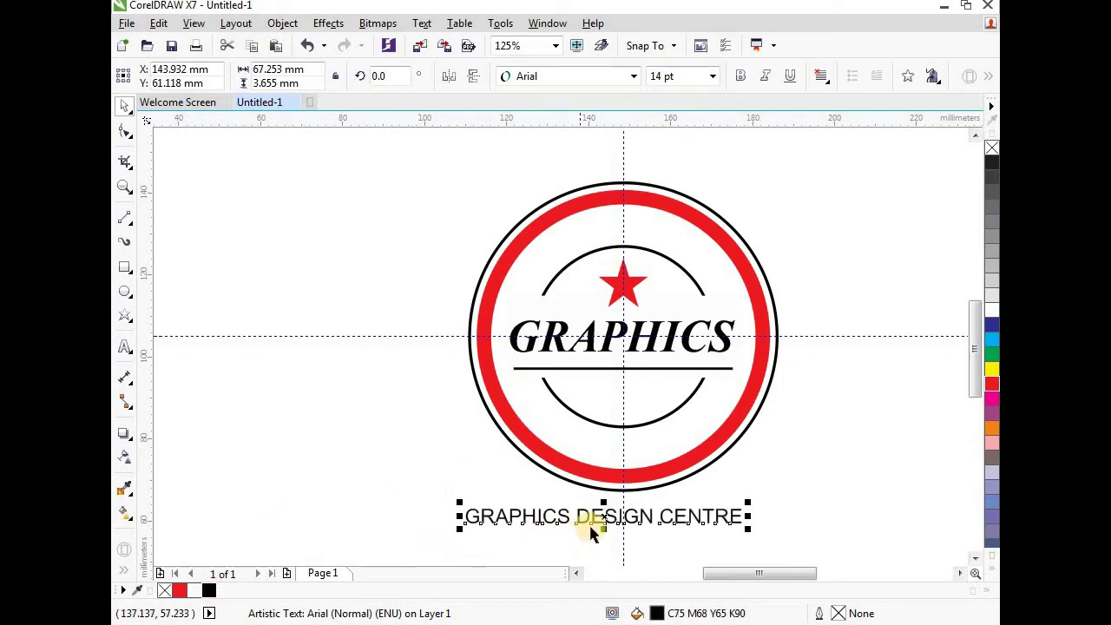
Step: Fit GRAPHICS DESIGN CENTRE to the inner circle's lower curve, shrink it to about 12.9 pt and shift it slightly inward
left_click(424, 23)
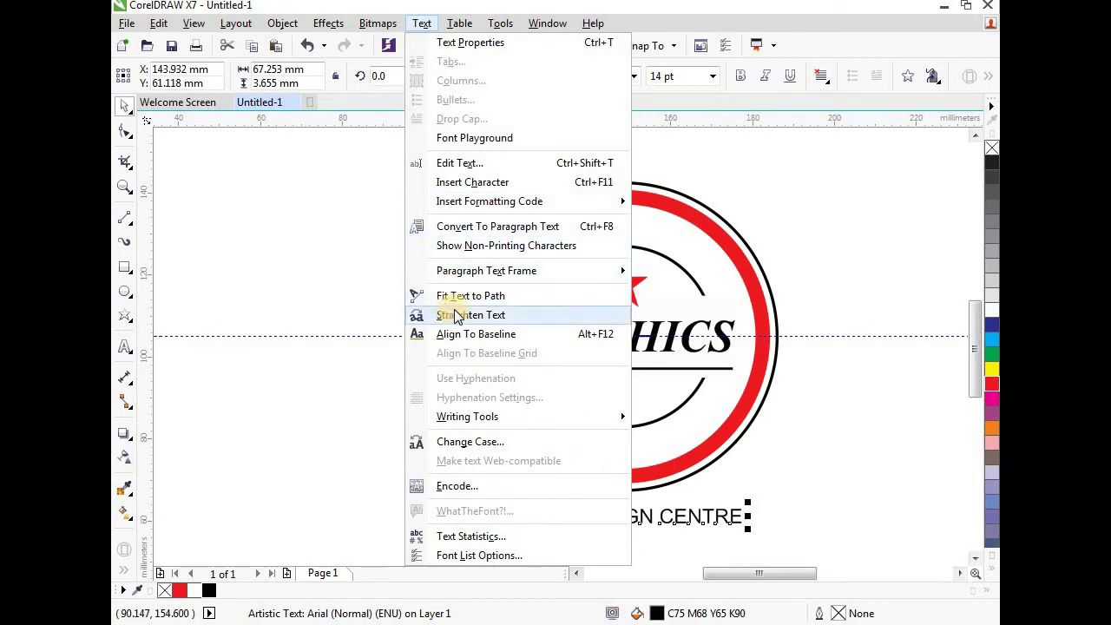
left_click(538, 300)
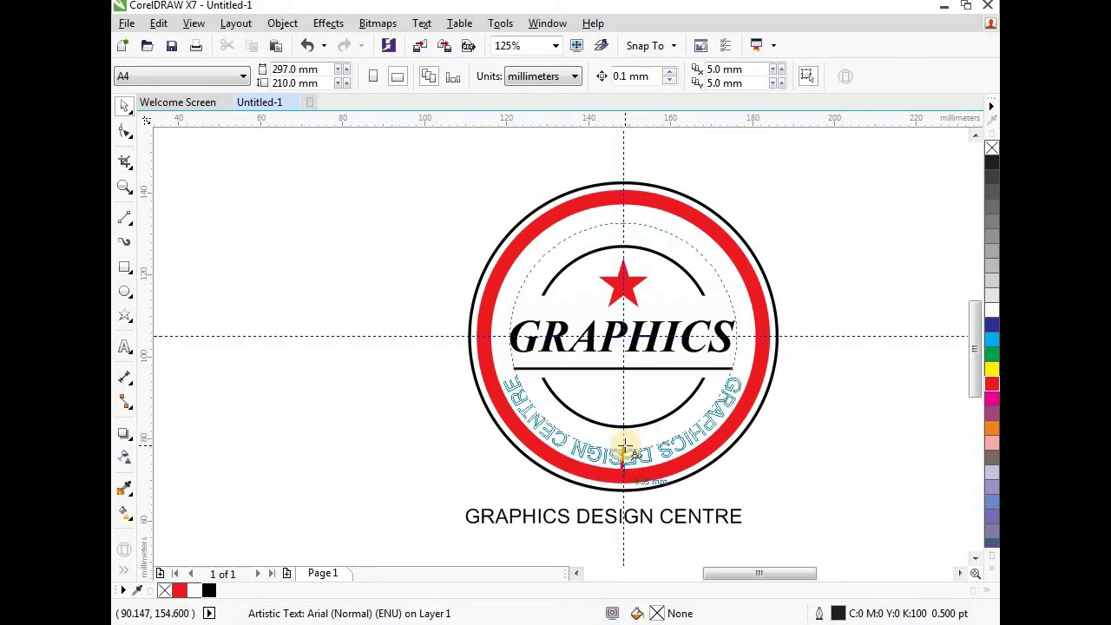
left_click(624, 446)
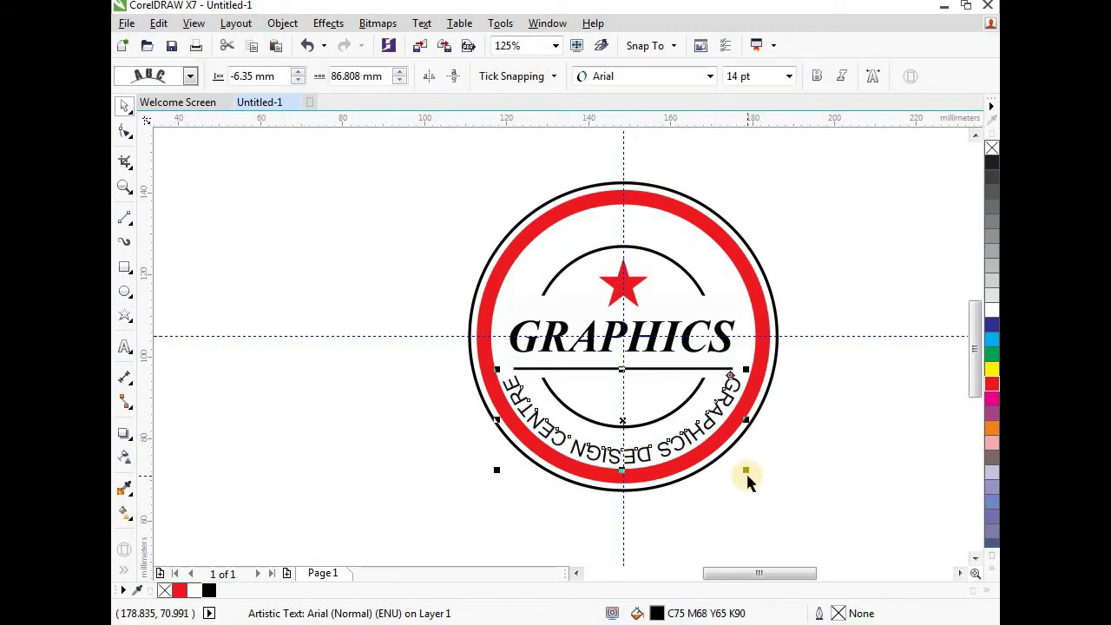
left_click_drag(745, 471, 739, 472)
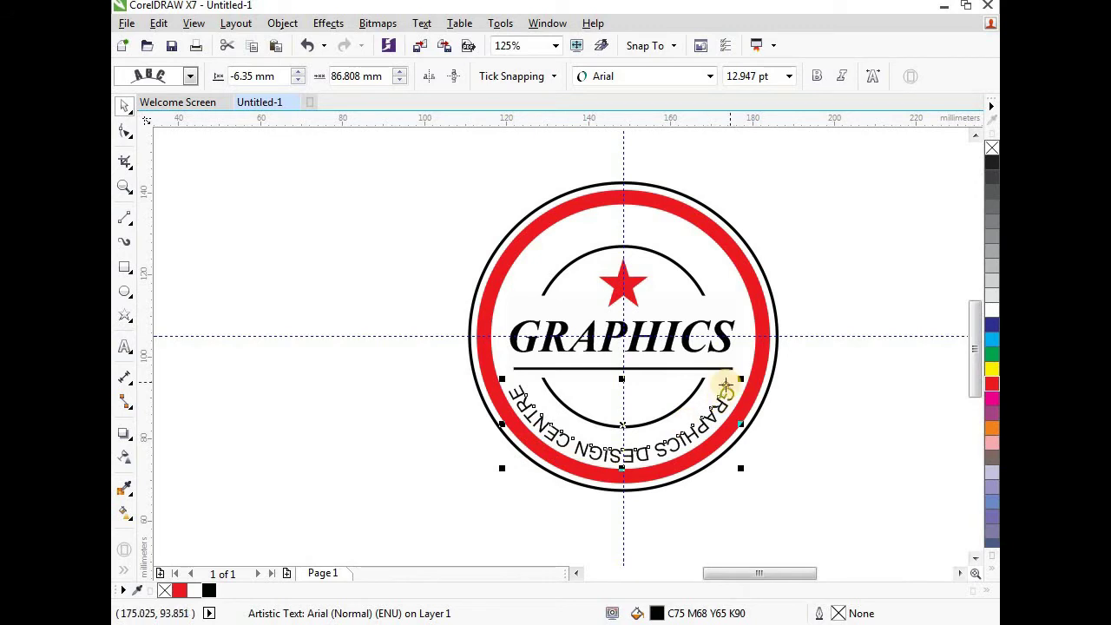
left_click_drag(725, 383, 720, 376)
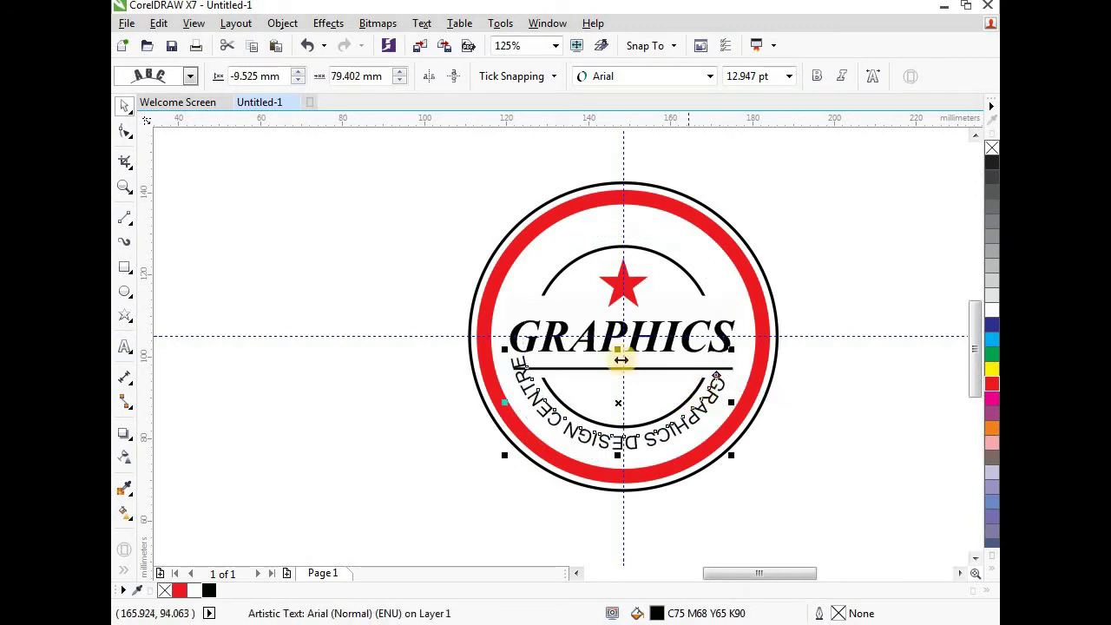
Step: Mirror the curved text horizontally and vertically, and centre it between the lower black arc and the red ring
left_click(430, 79)
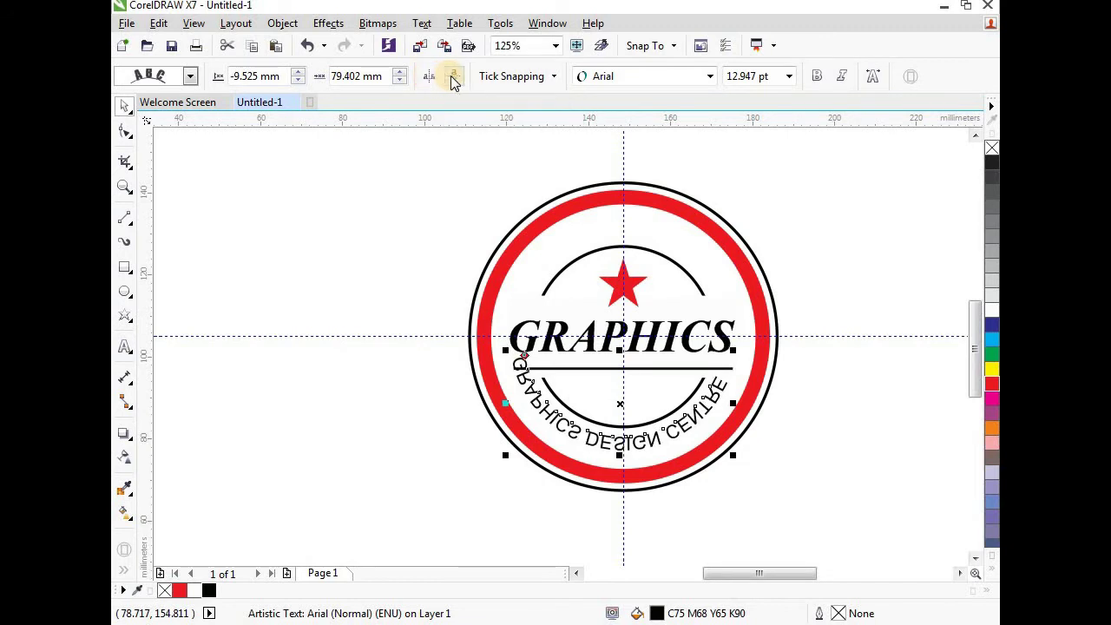
left_click(451, 80)
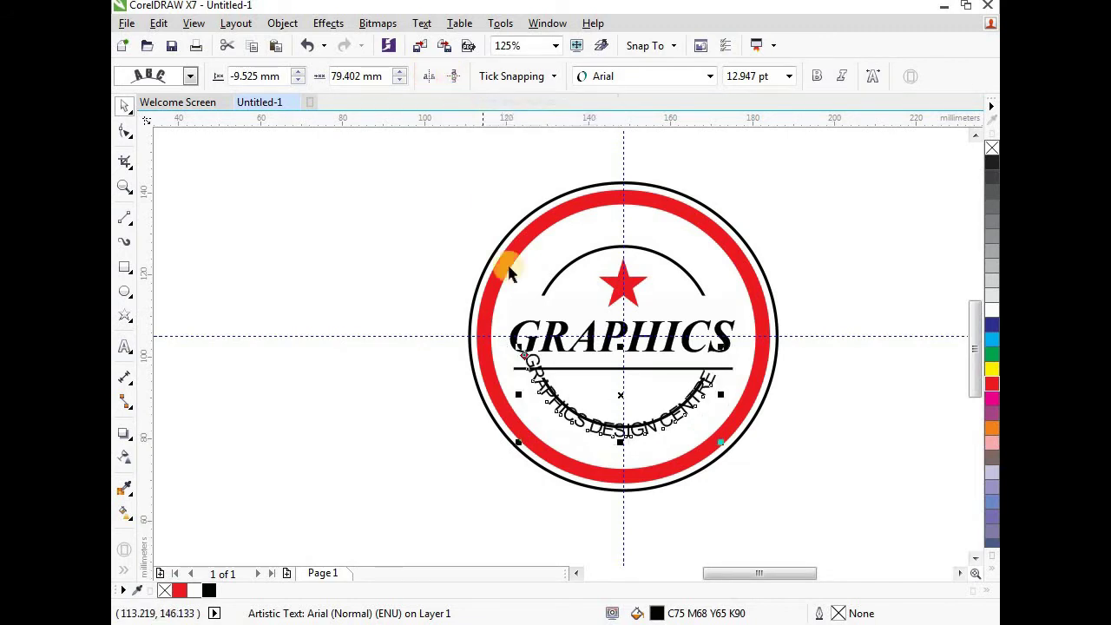
left_click_drag(522, 356, 513, 383)
scroll(520, 394, "up", 2)
scroll(509, 342, "down", 2)
key("Escape")
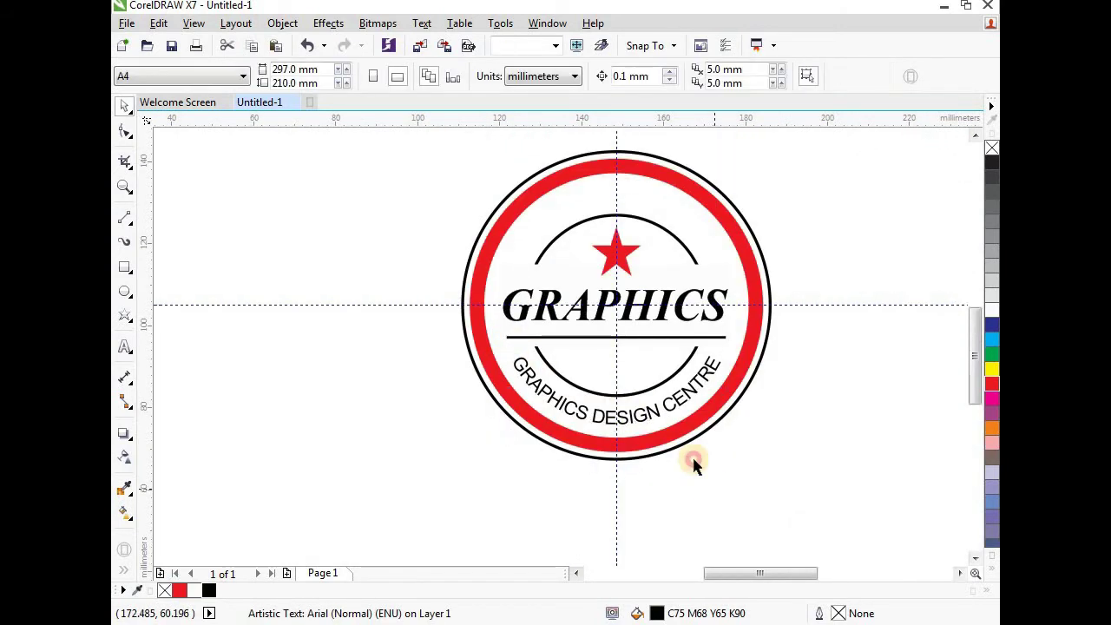
Step: Add the text QUALITY DESIGN below the badge at 14 pt and fill it with black
left_click(124, 347)
left_click(454, 521)
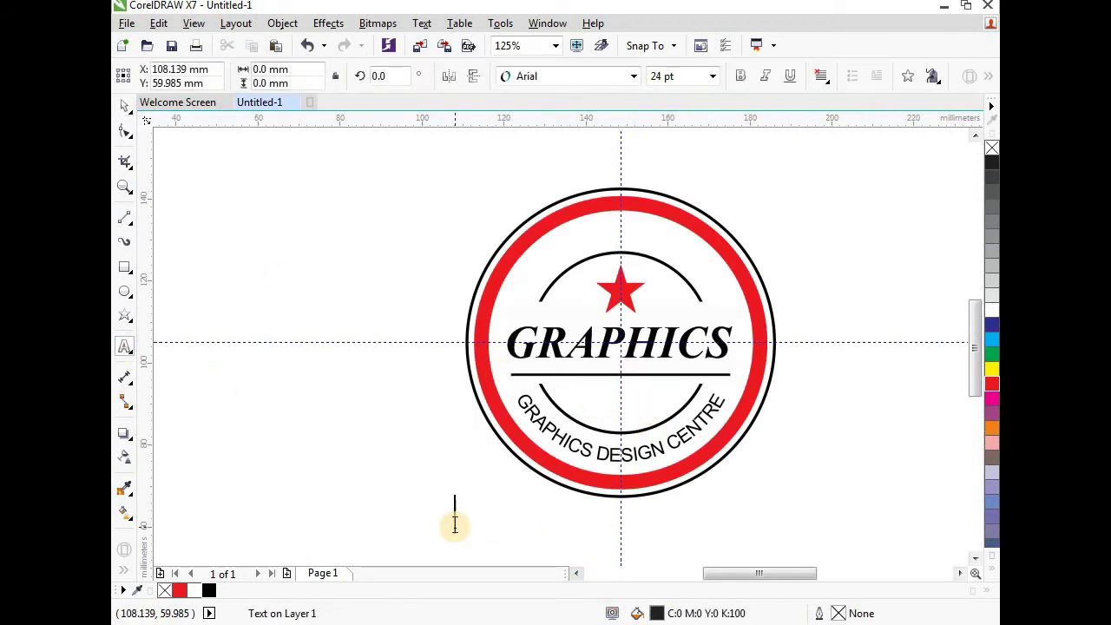
type("QUALITY DESIGN")
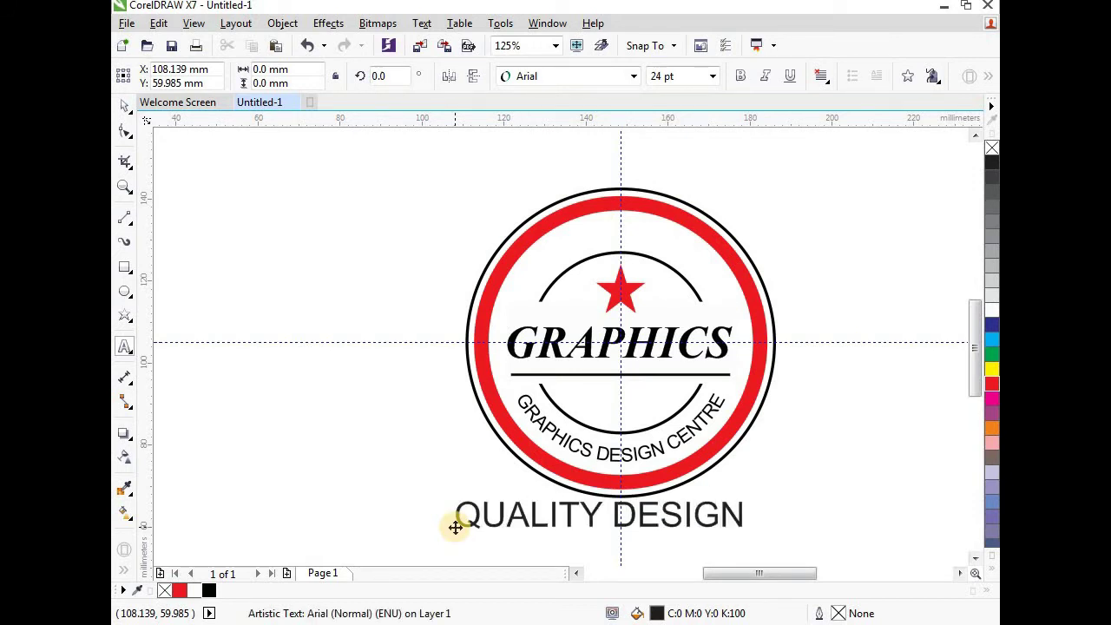
left_click(125, 104)
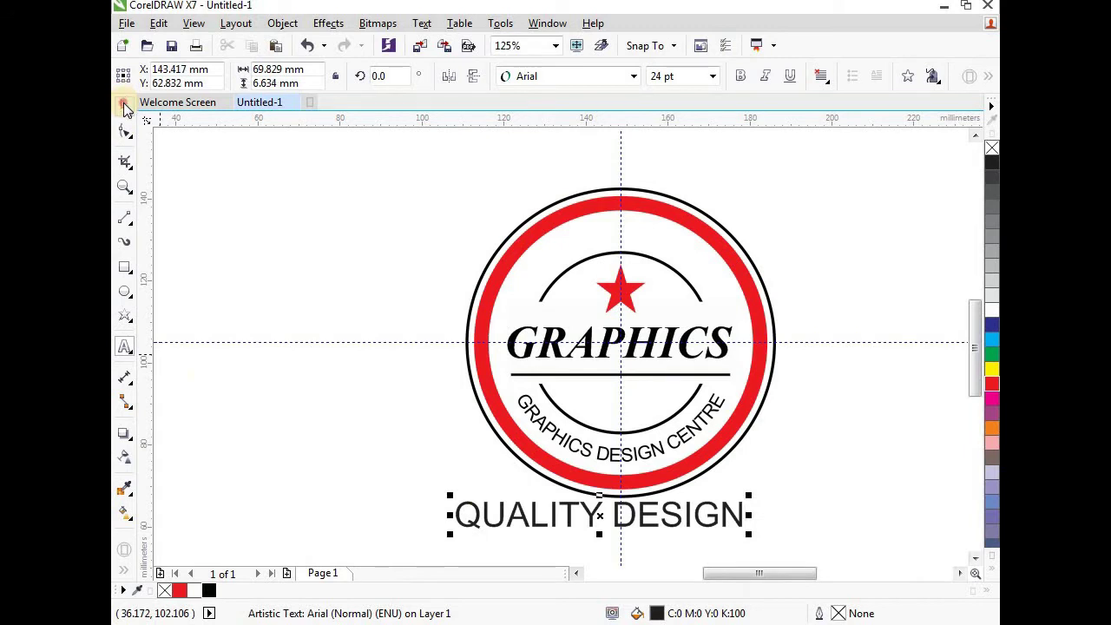
left_click(713, 76)
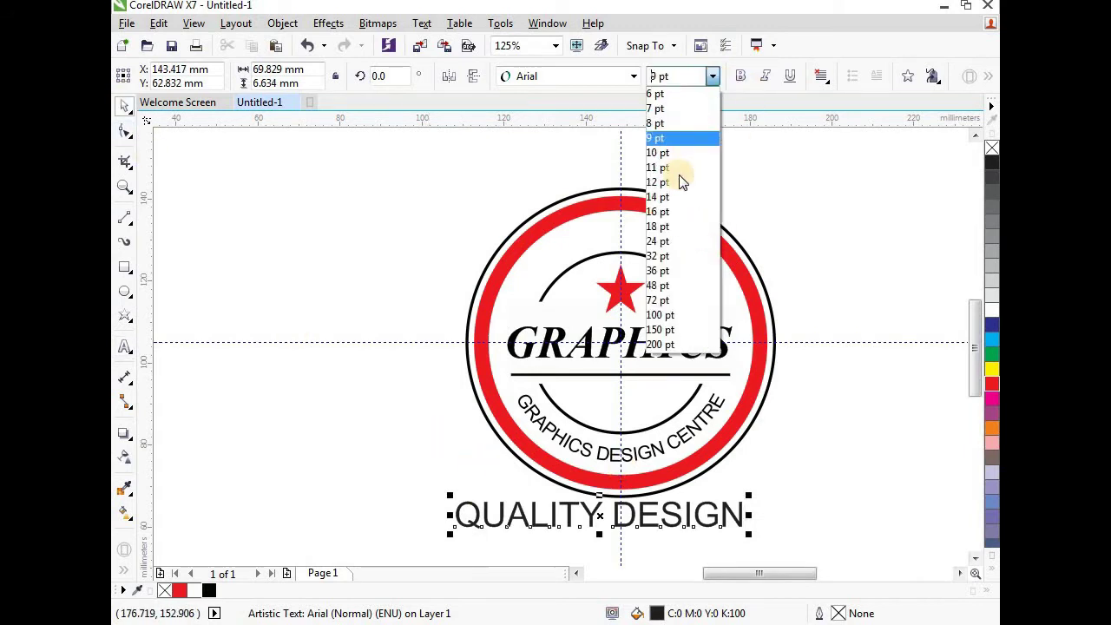
left_click(668, 197)
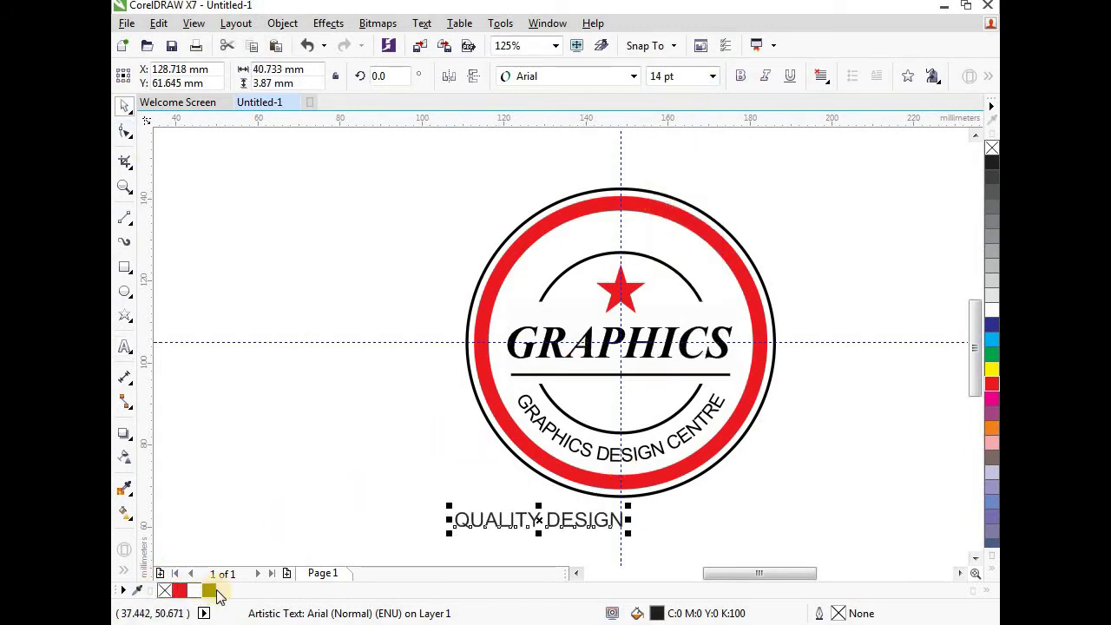
left_click(214, 590)
Step: Fit QUALITY DESIGN to the inner circle's upper curve and centre it between the upper black arc and the red ring
left_click(422, 23)
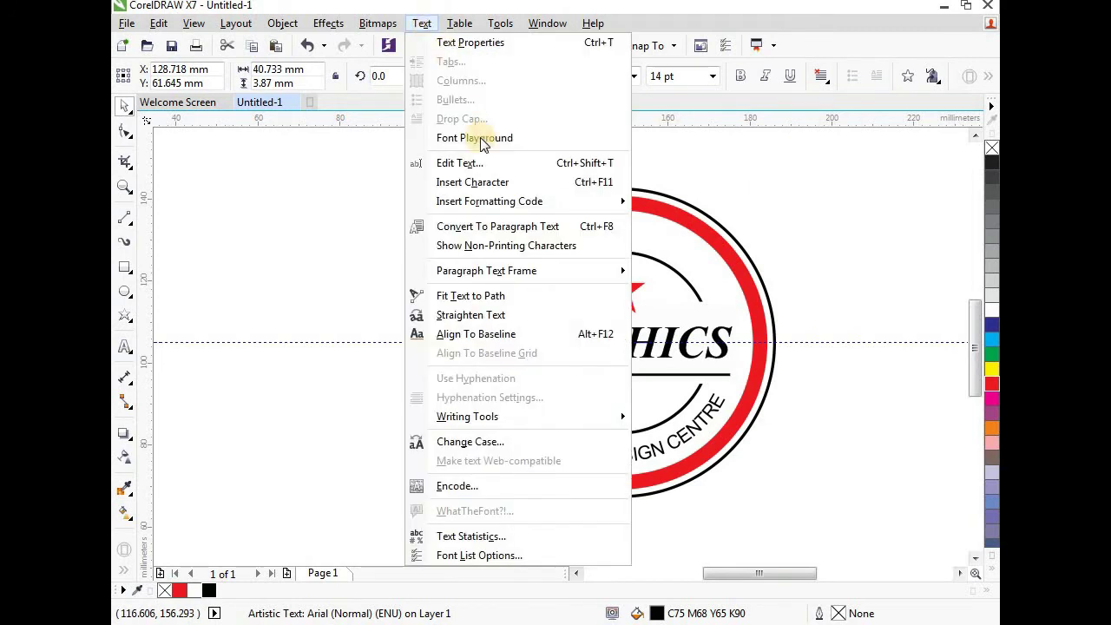
left_click(533, 297)
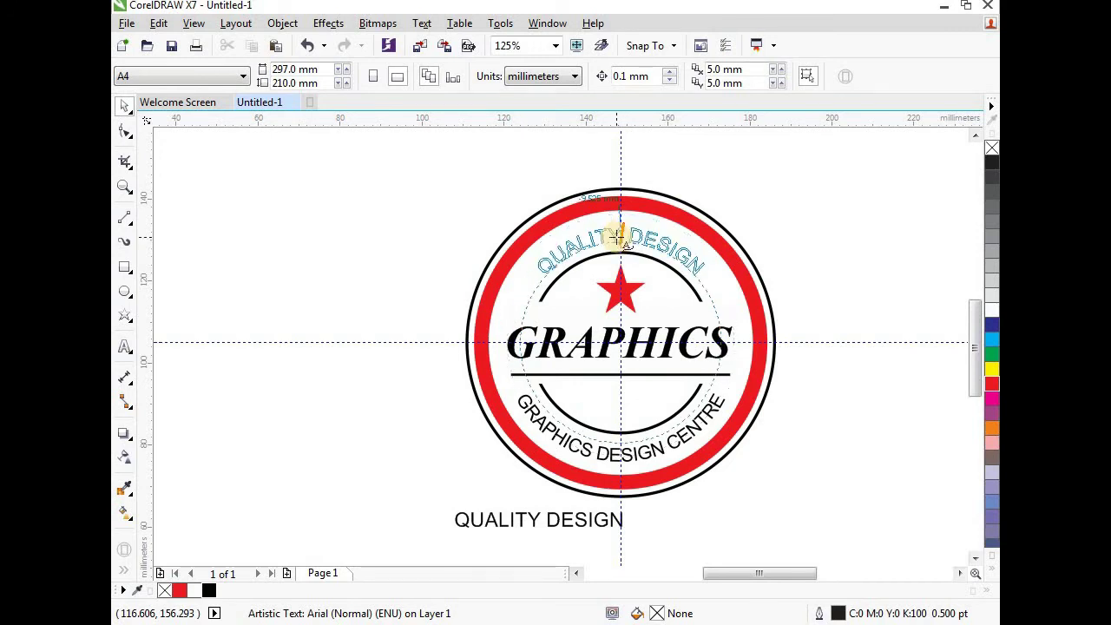
left_click(616, 234)
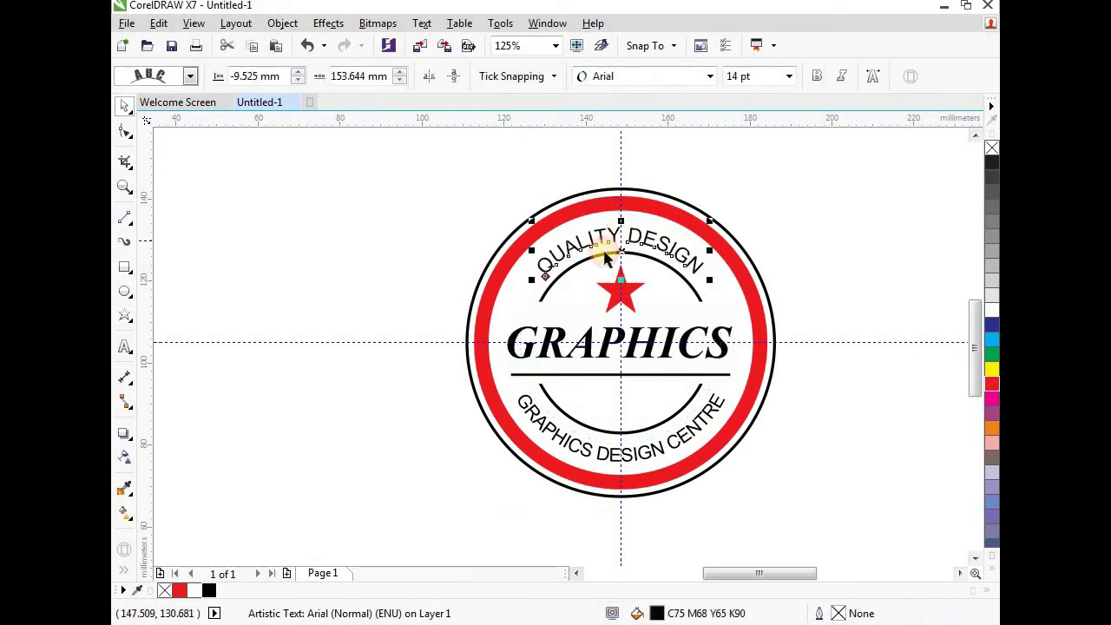
scroll(581, 271, "up", 1)
left_click_drag(506, 283, 501, 274)
scroll(501, 275, "down", 1)
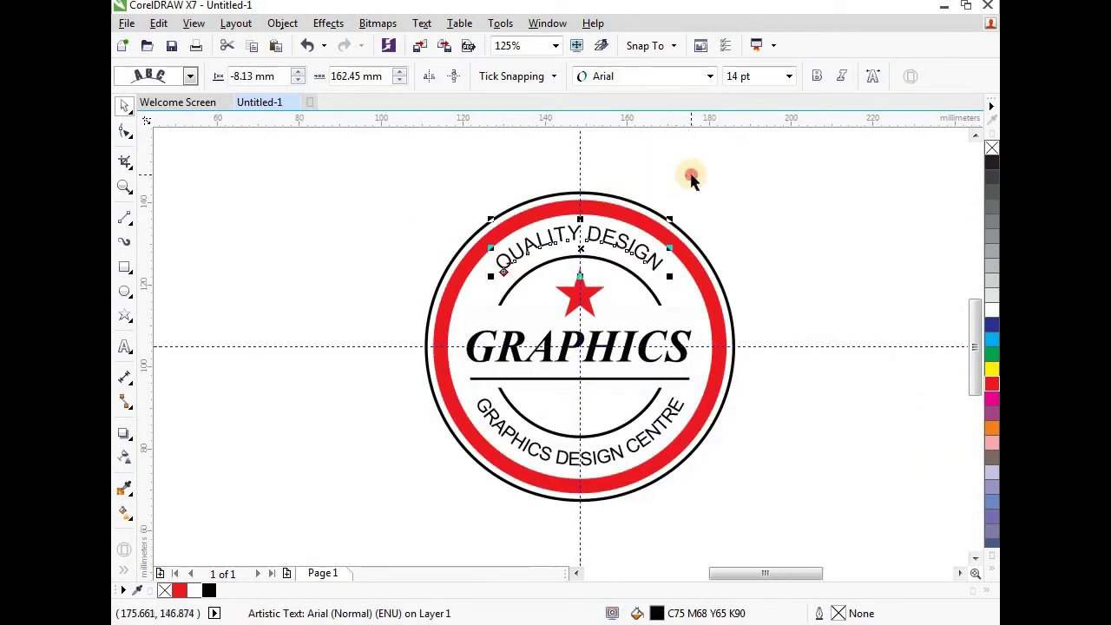
left_click(680, 198)
scroll(610, 232, "down", 1)
scroll(600, 249, "up", 1)
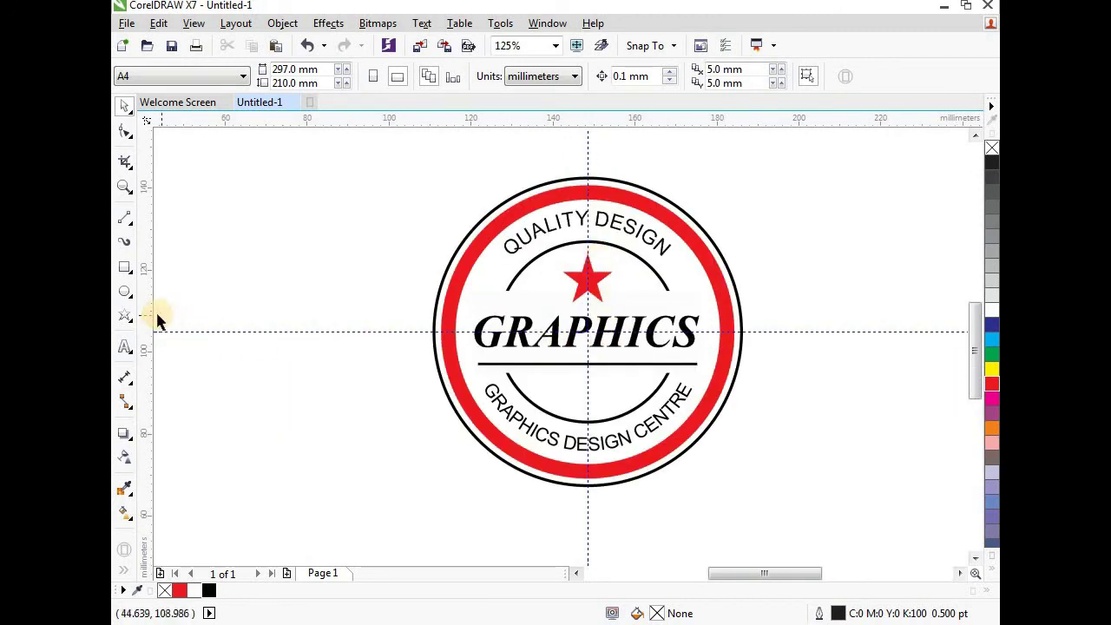
Step: Draw a circle about 15.24 mm in diameter in the empty area left of the badge and duplicate it
left_click(124, 292)
left_click_drag(226, 221, 289, 273)
left_click(125, 105)
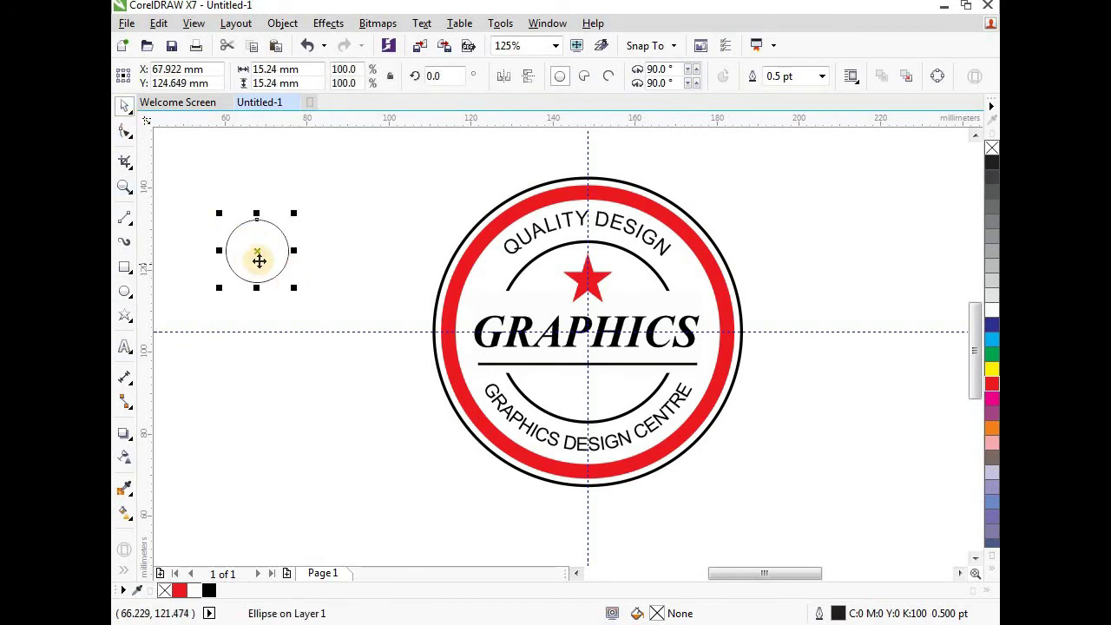
left_click(159, 24)
left_click(205, 223)
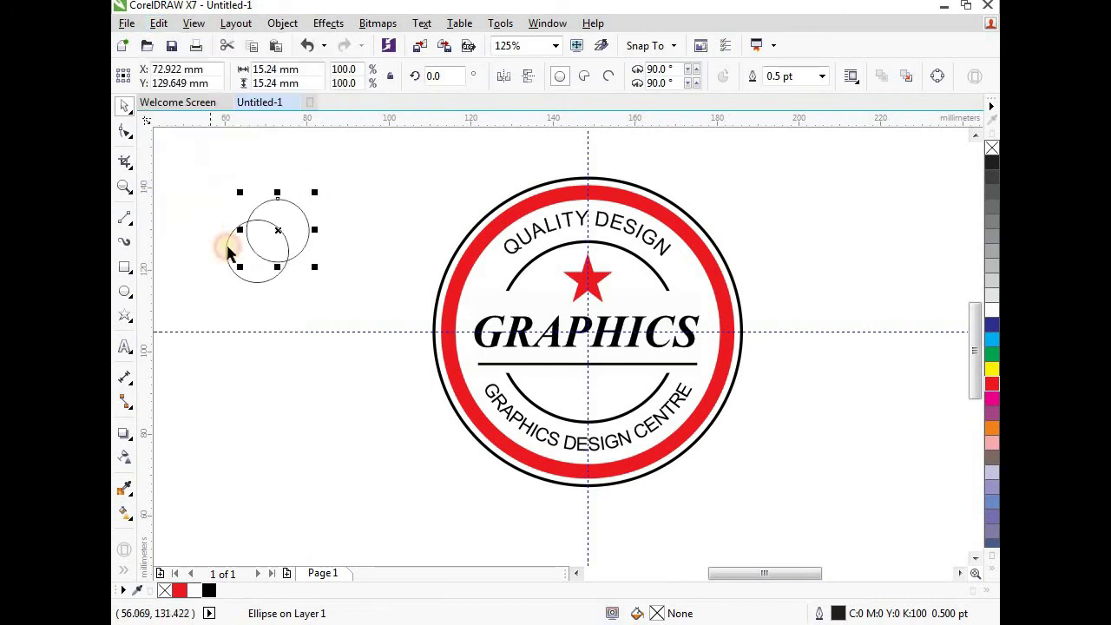
Step: Place the duplicate circle level with the original, about 12.8 mm to its right, so that the two slightly overlap
left_click_drag(280, 230, 304, 255)
left_click(264, 252, "shift")
scroll(264, 253, "up", 2)
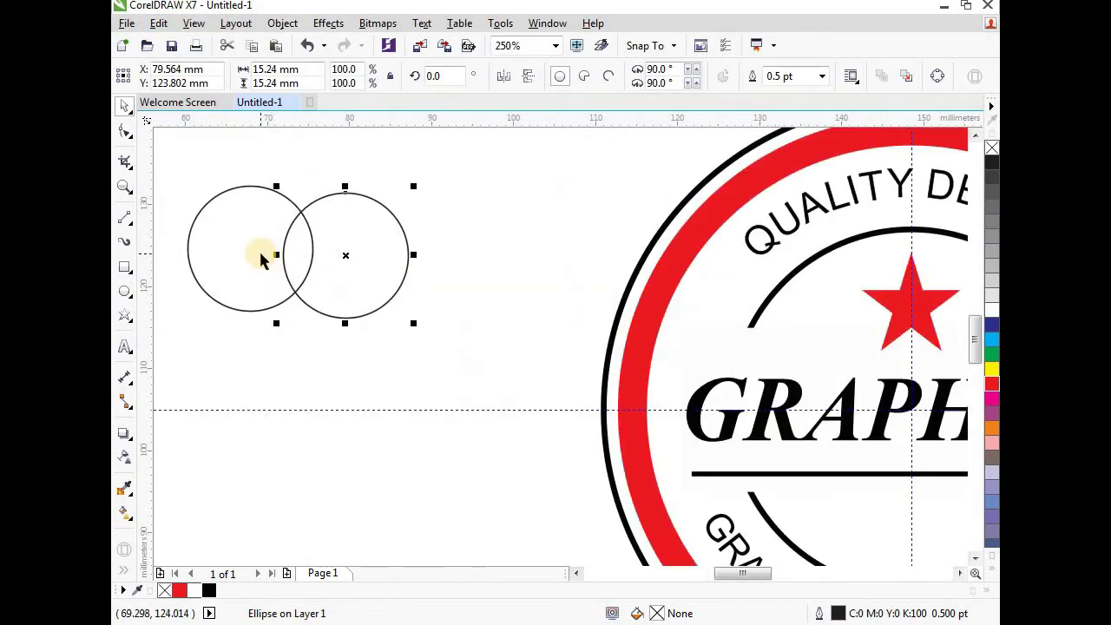
key("c")
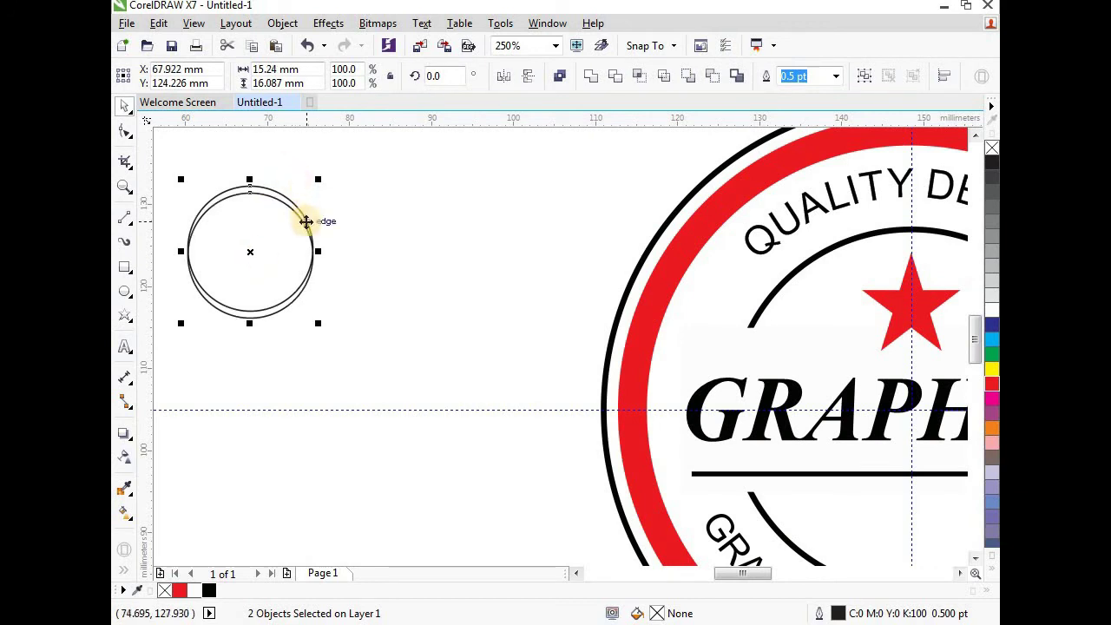
key("ctrl+z")
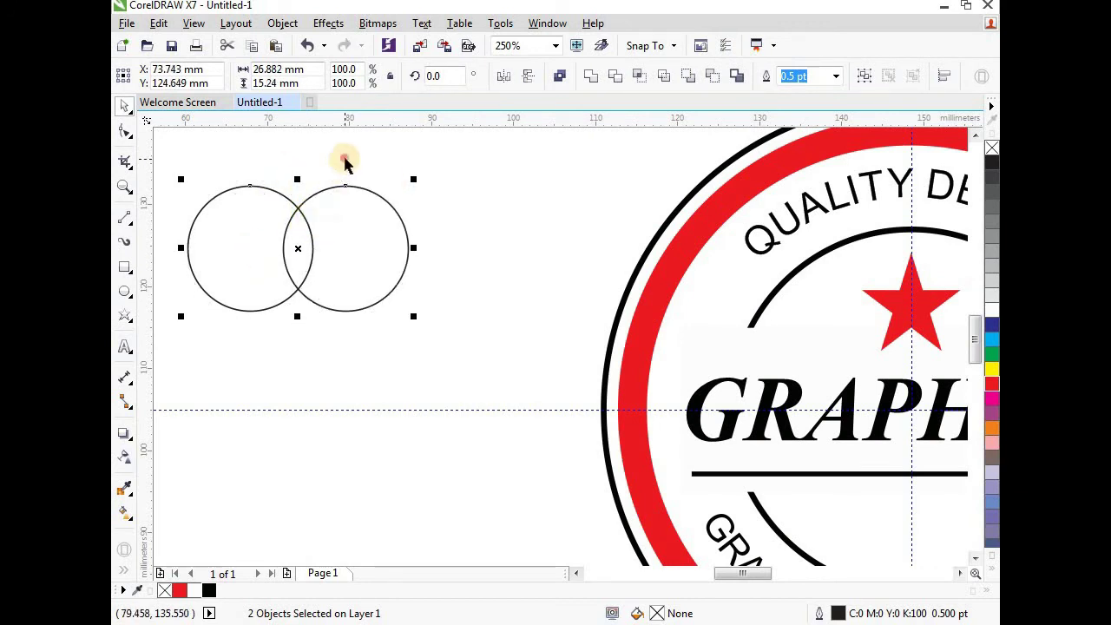
left_click(338, 231)
left_click_drag(352, 257, 362, 259)
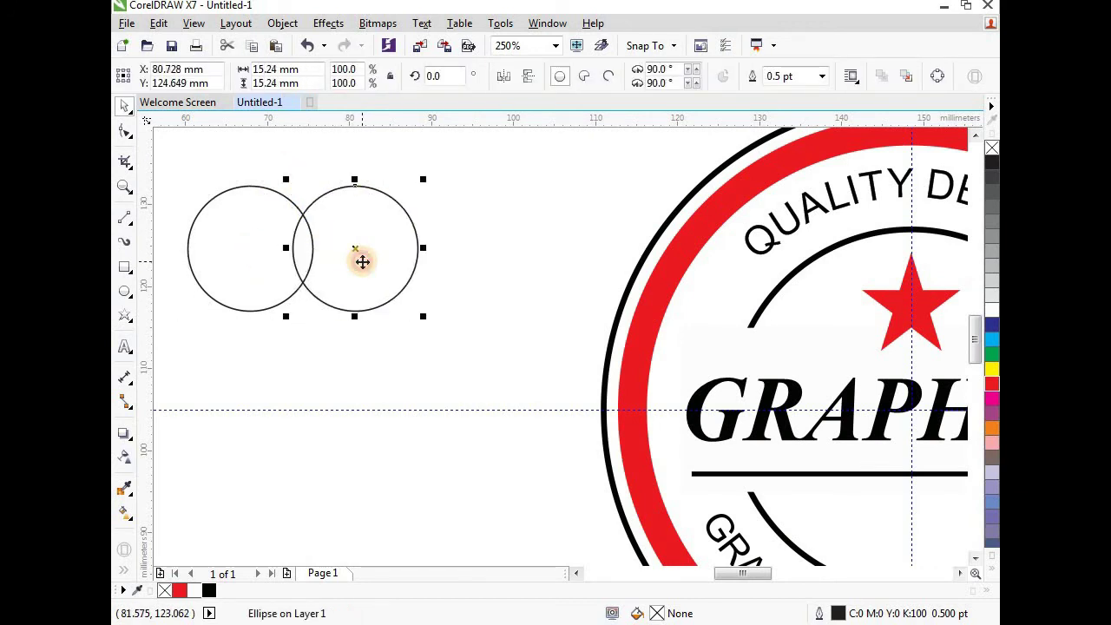
Step: Create a lens shape from the intersection of the two overlapping circles, and move the lens and the right-hand circle clear of the left-hand one
left_click(262, 251, "shift")
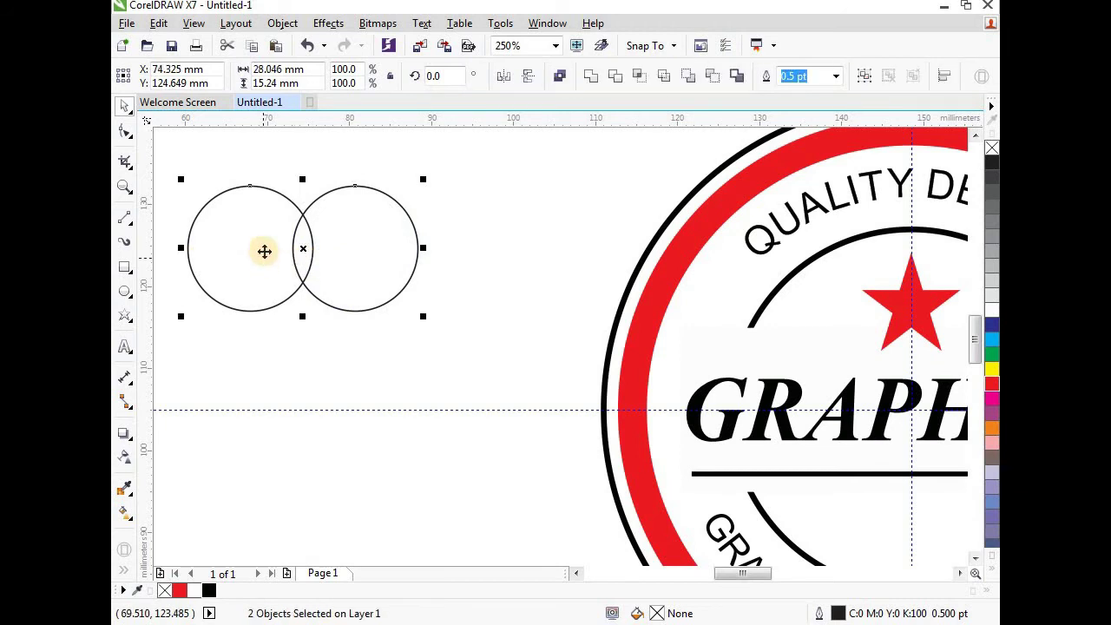
left_click(640, 81)
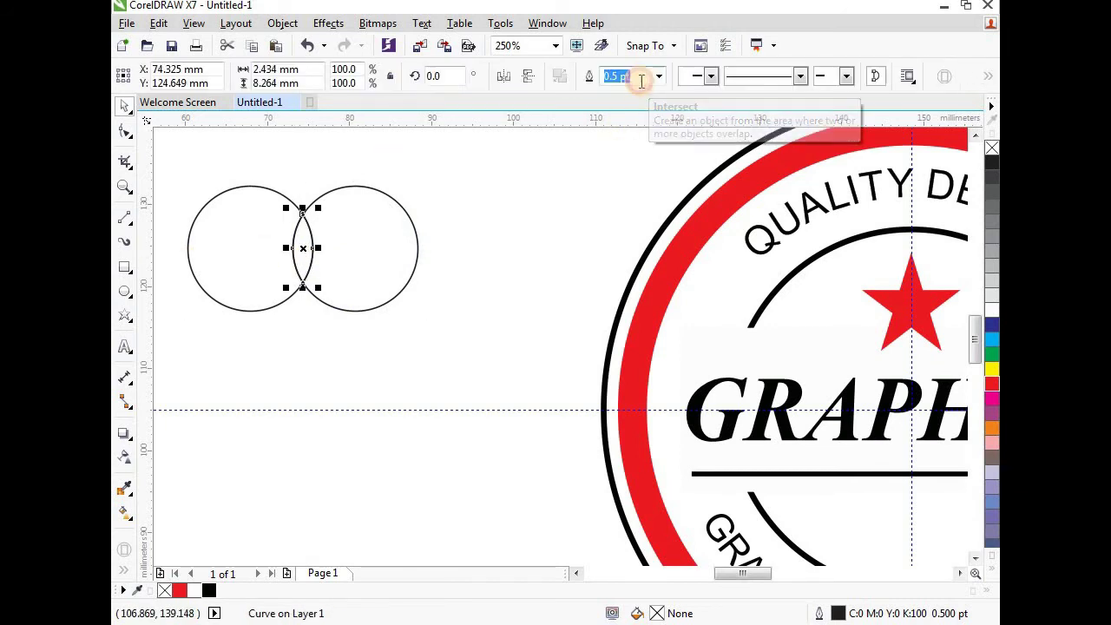
left_click(483, 260)
left_click_drag(298, 240, 418, 450)
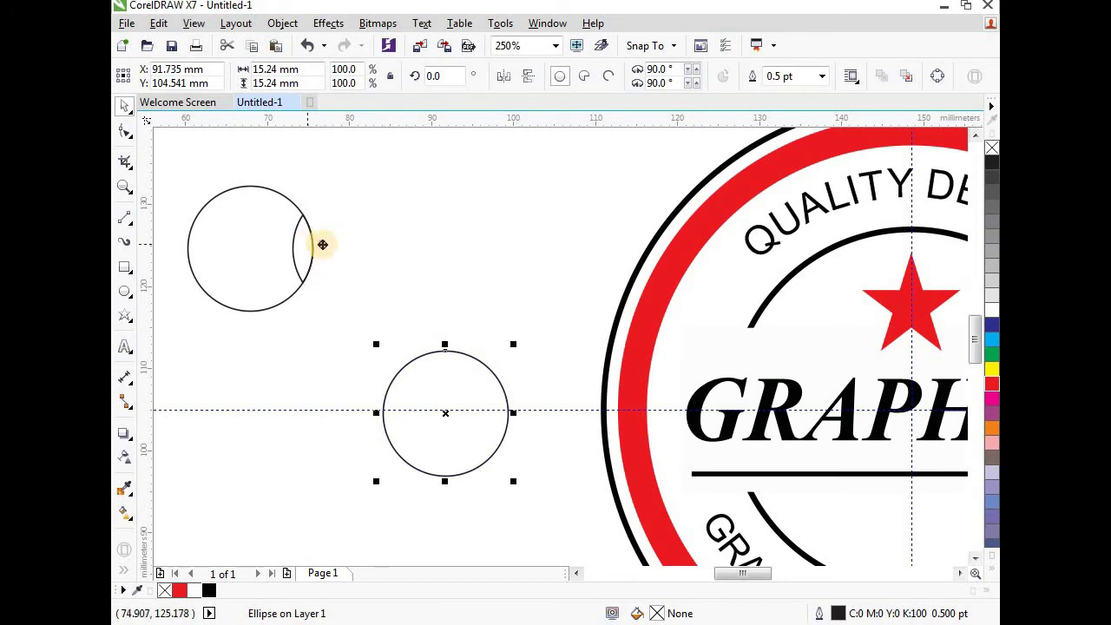
left_click_drag(317, 244, 449, 239)
Step: Delete both source circles, keeping only the lens shape
left_click(297, 256)
right_click(298, 255)
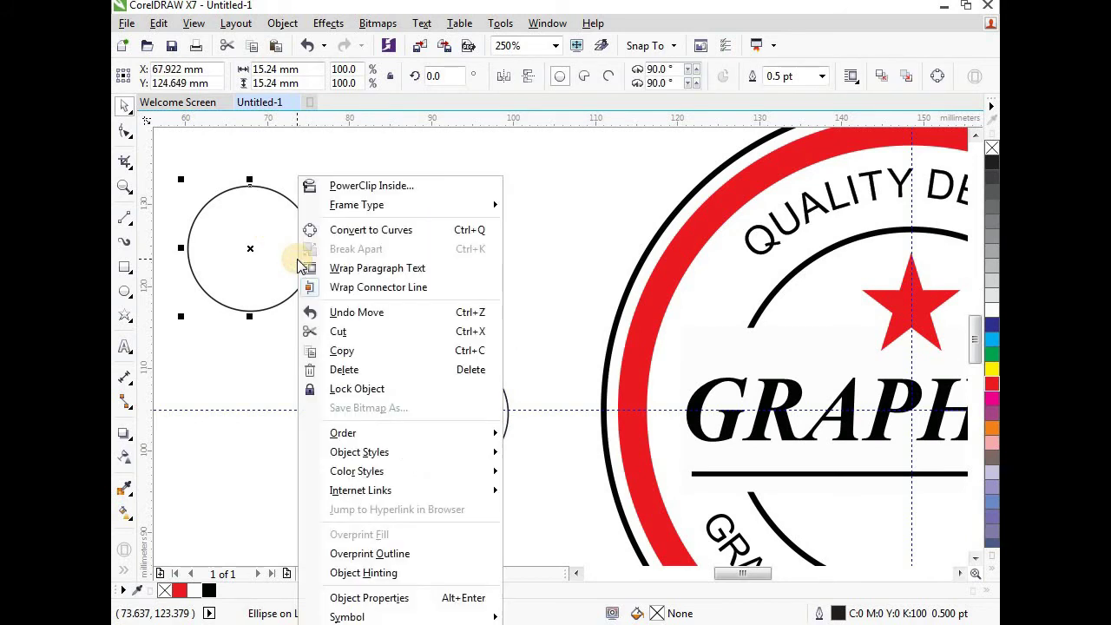
left_click(380, 370)
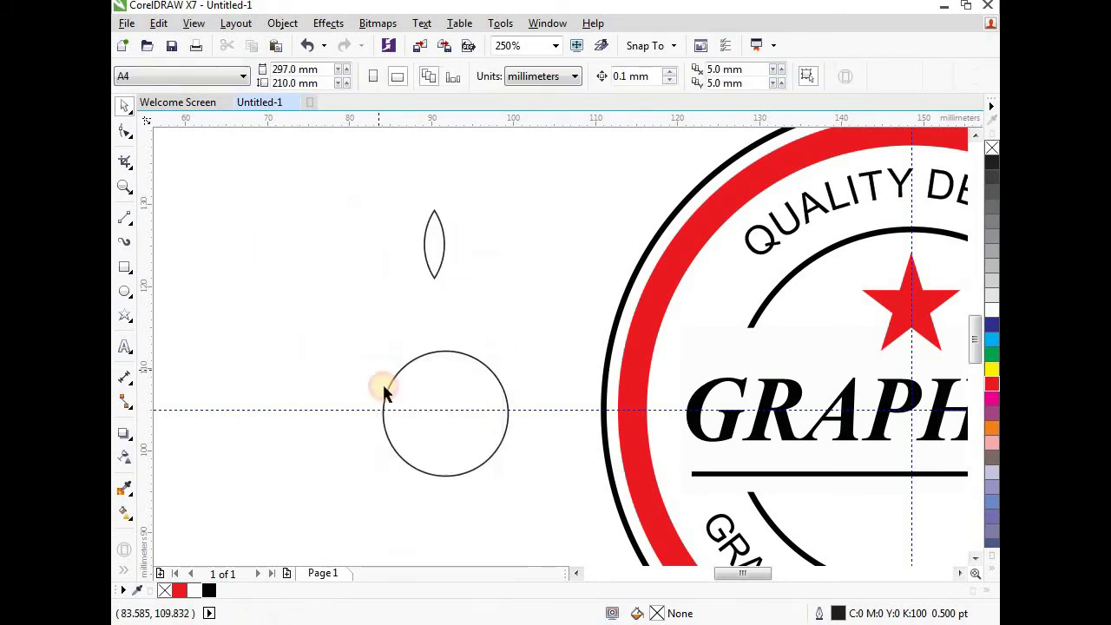
left_click(449, 434)
right_click(450, 434)
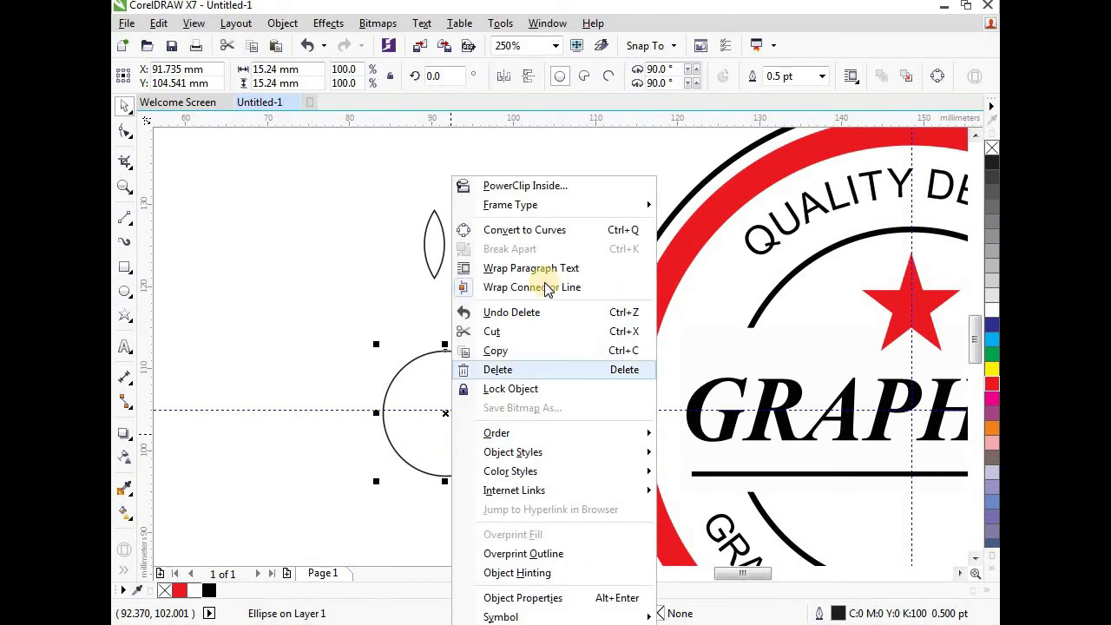
left_click(525, 371)
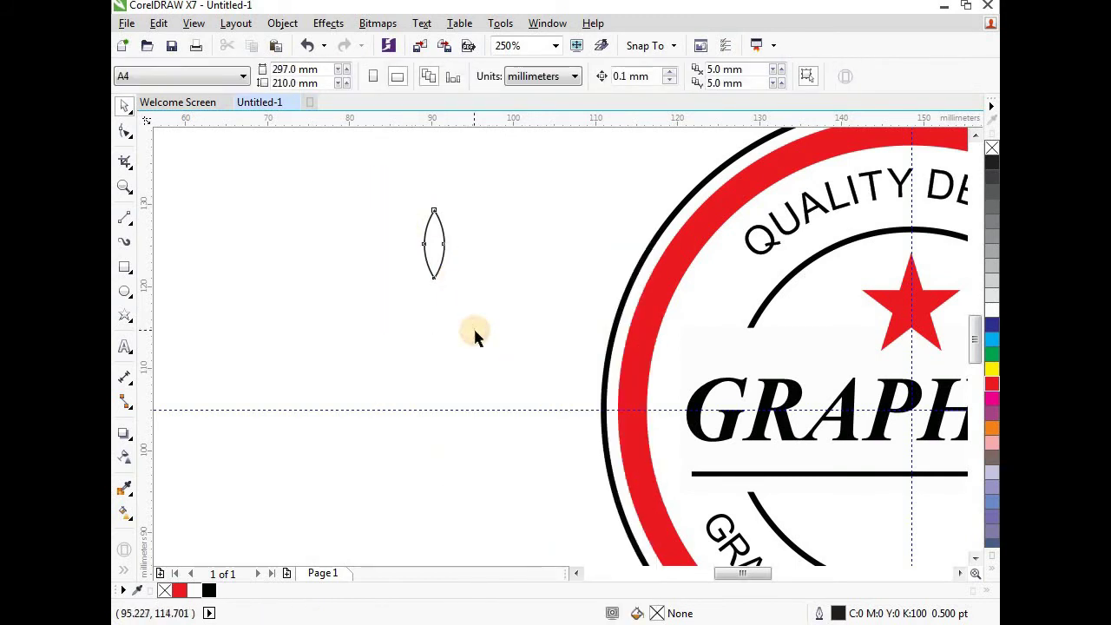
Step: Fill the lens shape with red and set its outline to None
key("Tab")
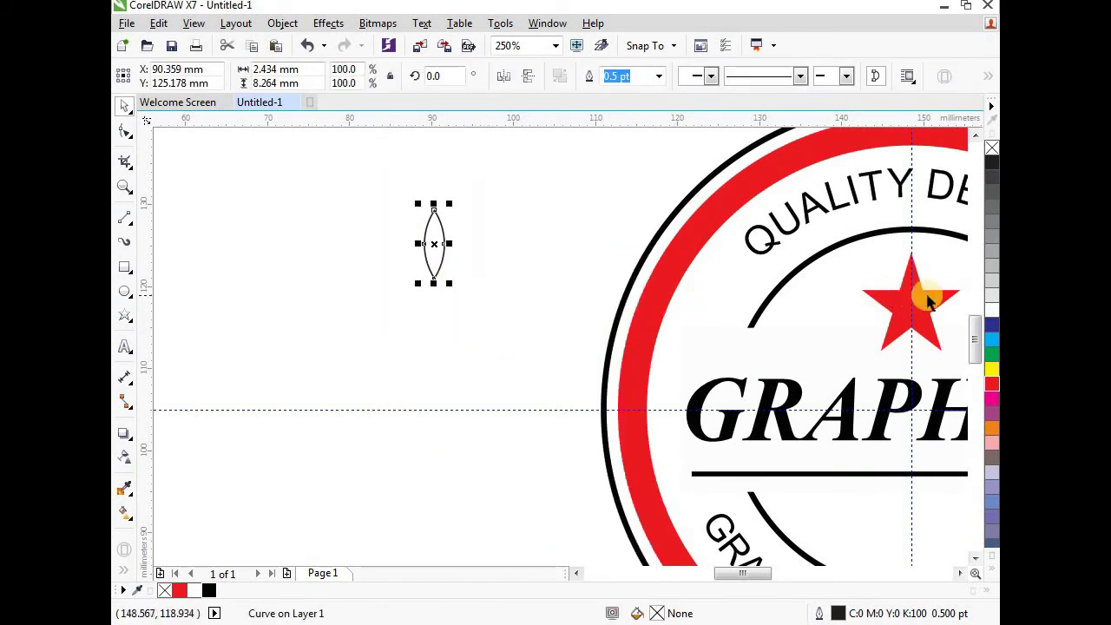
left_click(994, 382)
left_click(661, 76)
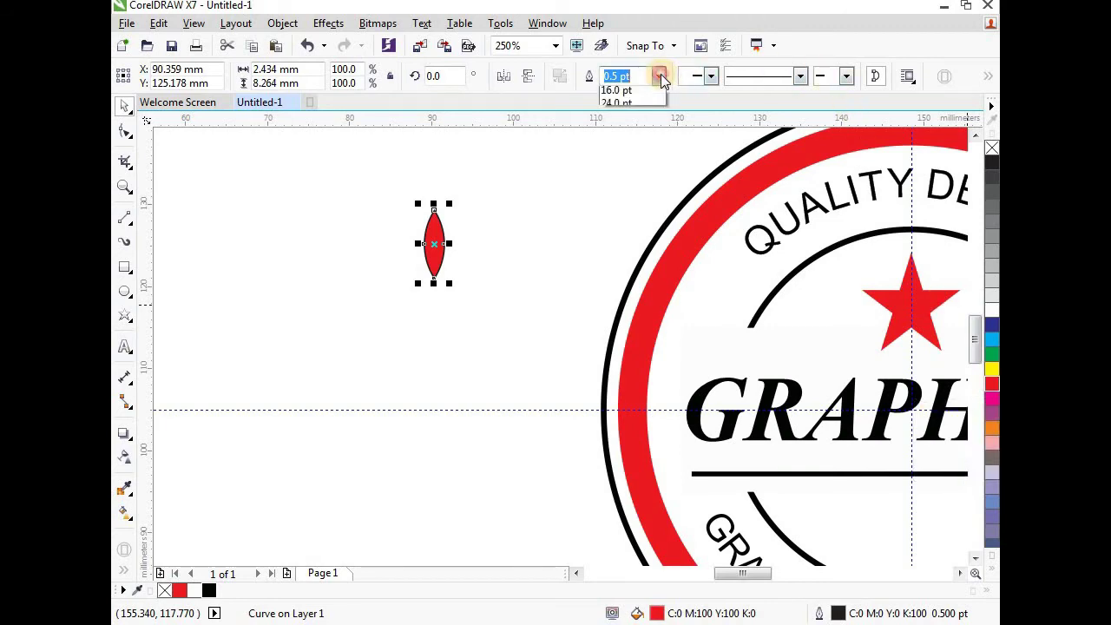
left_click(632, 98)
scroll(277, 215, "down", 1)
scroll(325, 225, "up", 1)
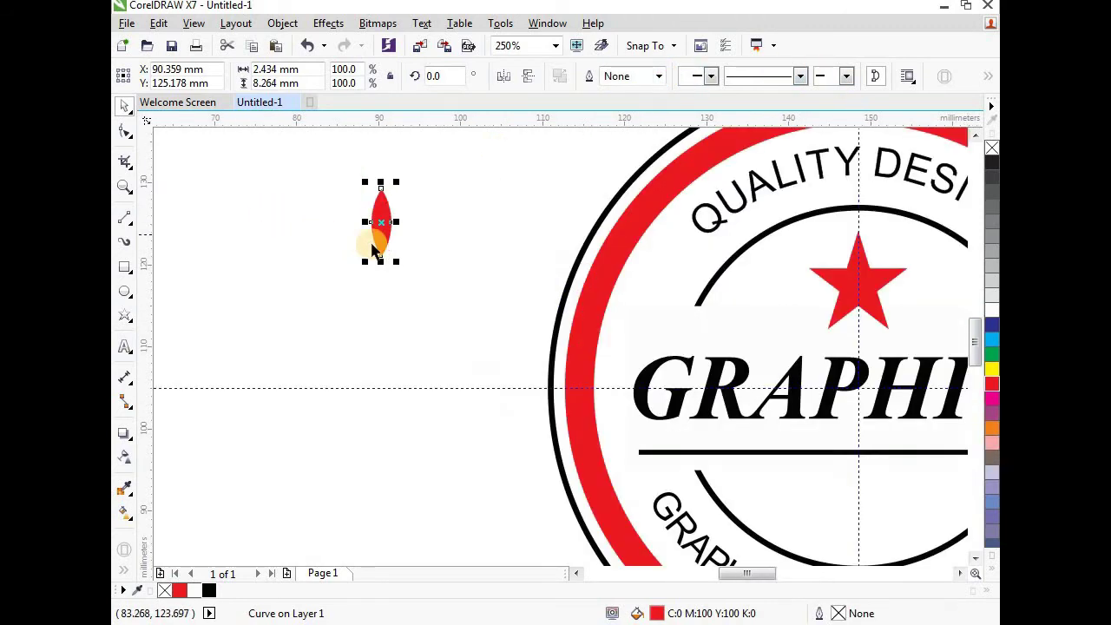
Step: Move the petal's rotation centre to its upper tip and make a copy rotated about 90° so it points right
scroll(348, 180, "up", 1)
left_click(424, 266)
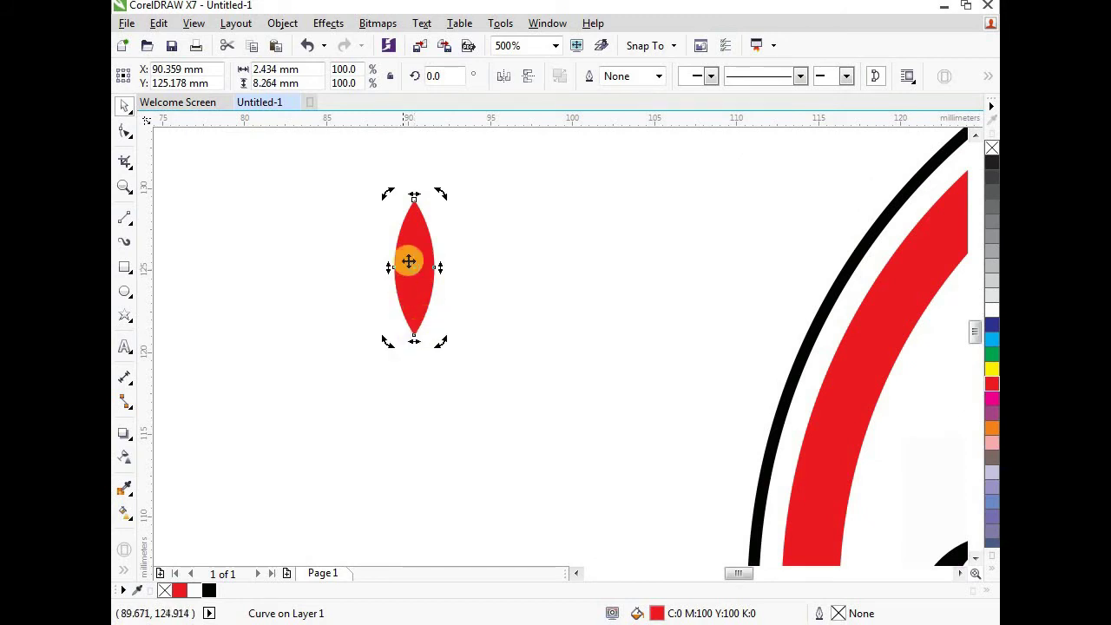
mouse_move(408, 261)
left_mouse_down()
mouse_move(411, 243)
mouse_move(420, 268)
mouse_move(414, 199)
left_mouse_up()
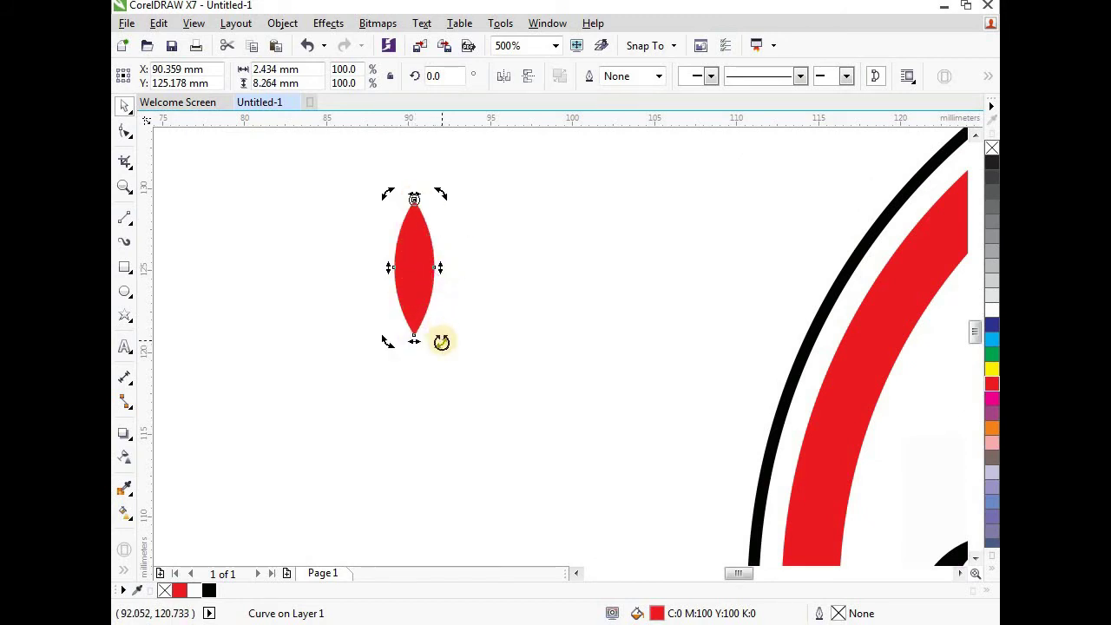
left_click_drag(442, 342, 561, 173)
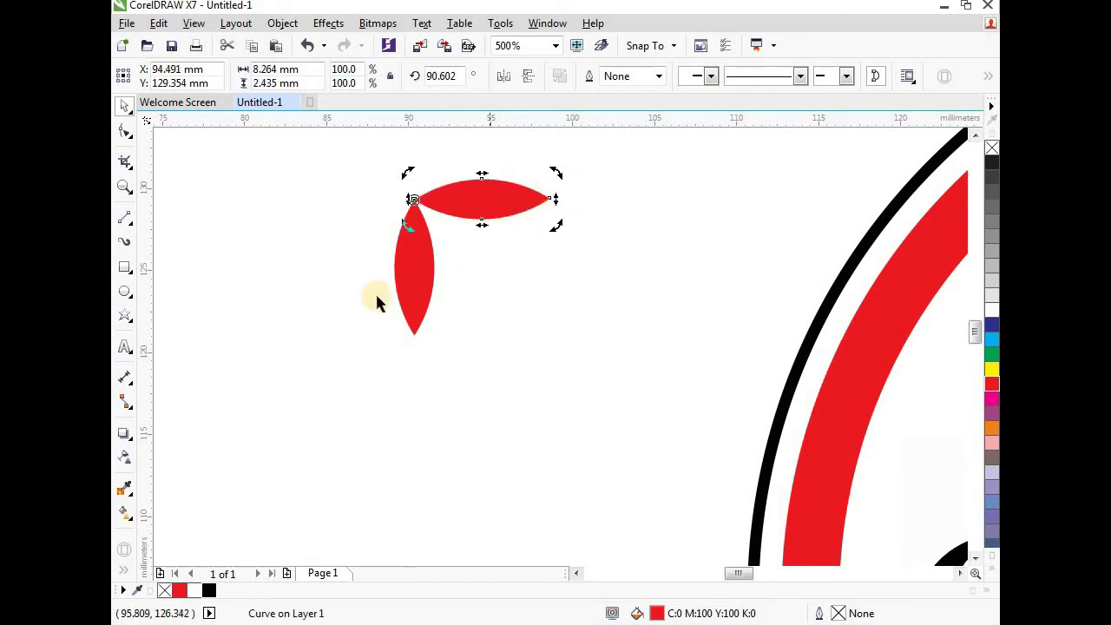
Step: Make another copy of the vertical petal, rotated about 270° around its upper tip so it points left
left_click(408, 287)
left_click(414, 296)
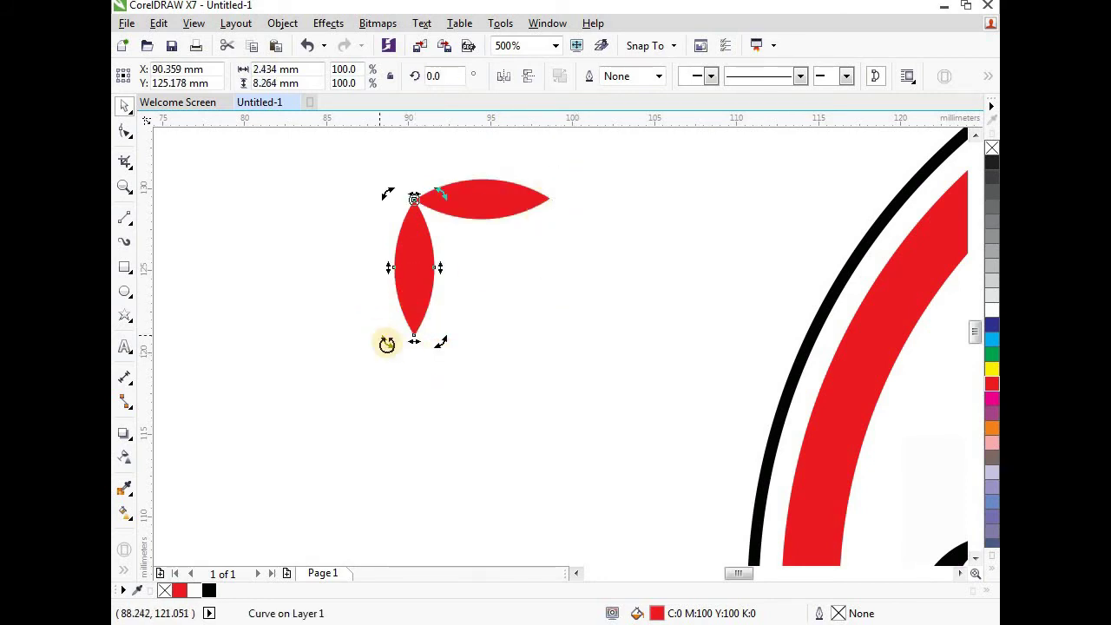
left_click_drag(387, 342, 253, 193)
left_click_drag(266, 178, 270, 177)
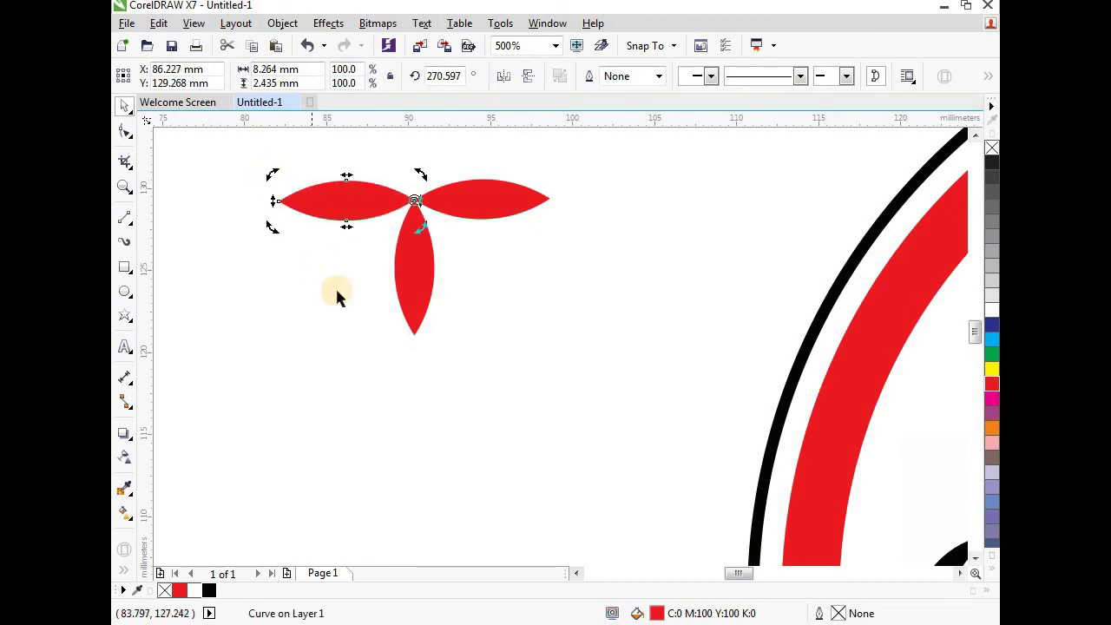
left_click(338, 300)
Step: Group the three red petals into one ornament
scroll(339, 300, "down", 2)
left_click_drag(484, 354, 481, 359)
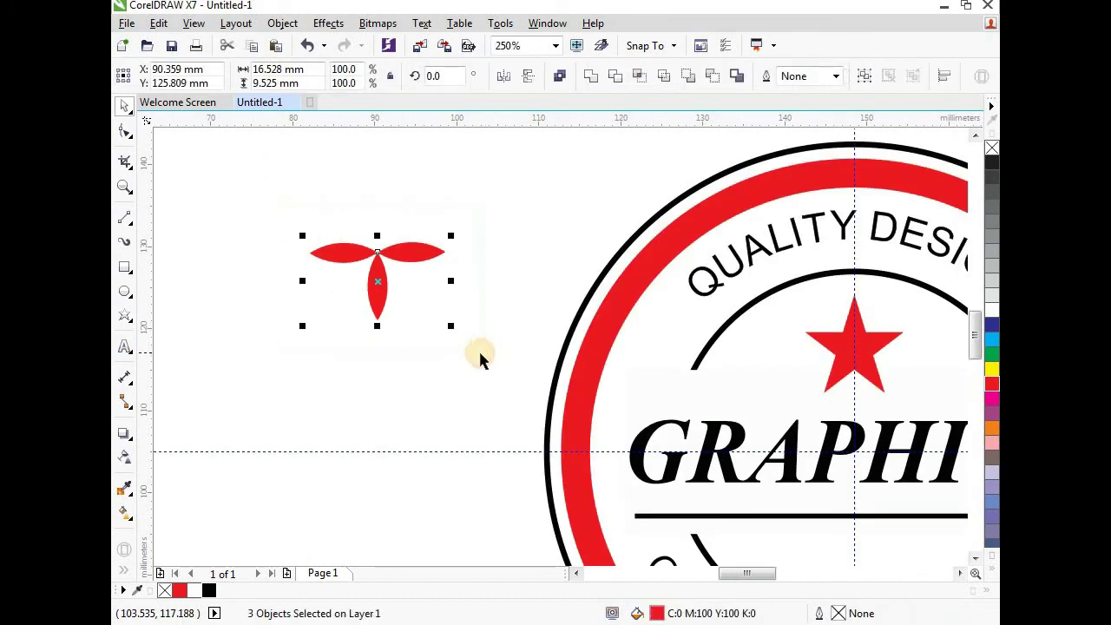
left_click(282, 24)
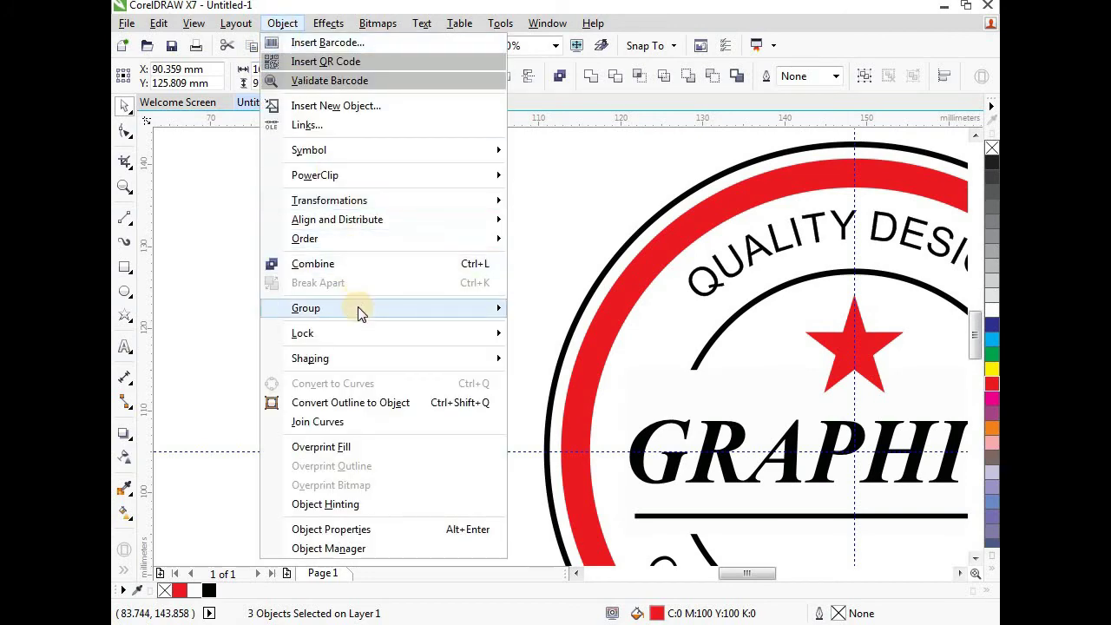
mouse_move(357, 309)
left_click(548, 310)
Step: Place the petal ornament between the GRAPHICS underline and the lower black arc, centred on the vertical guideline
scroll(395, 215, "down", 1)
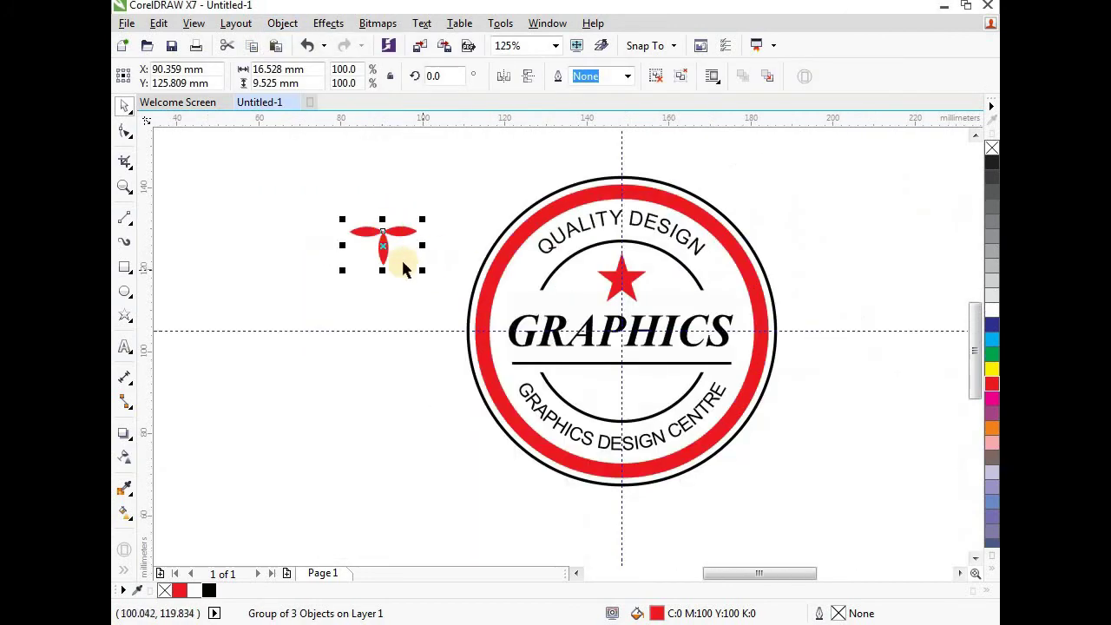
left_click_drag(385, 250, 620, 395)
scroll(621, 399, "up", 2)
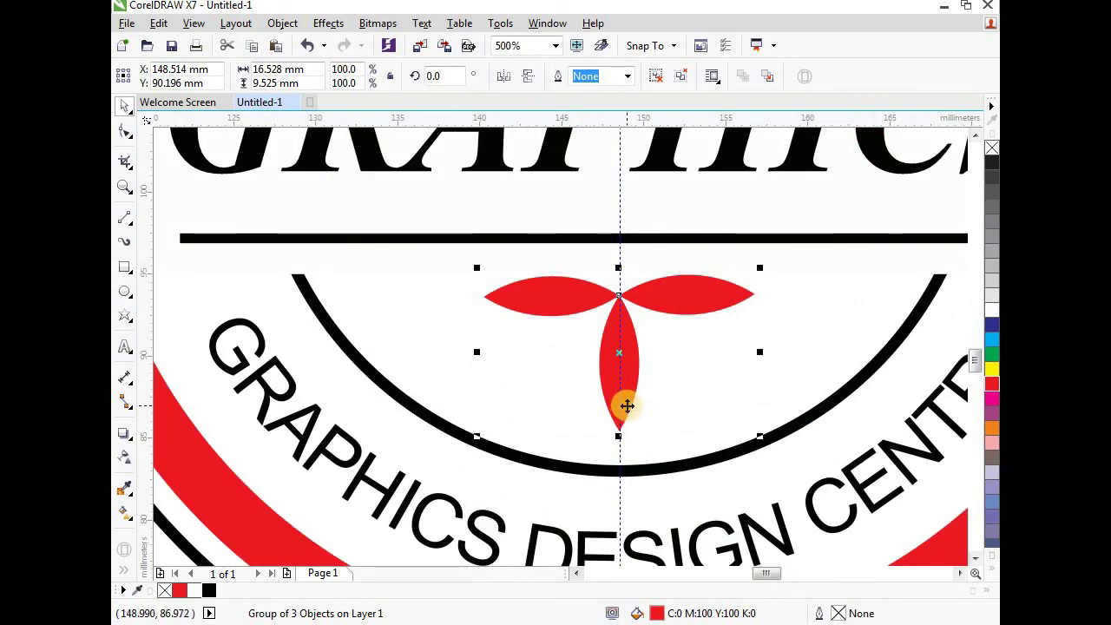
key("Right")
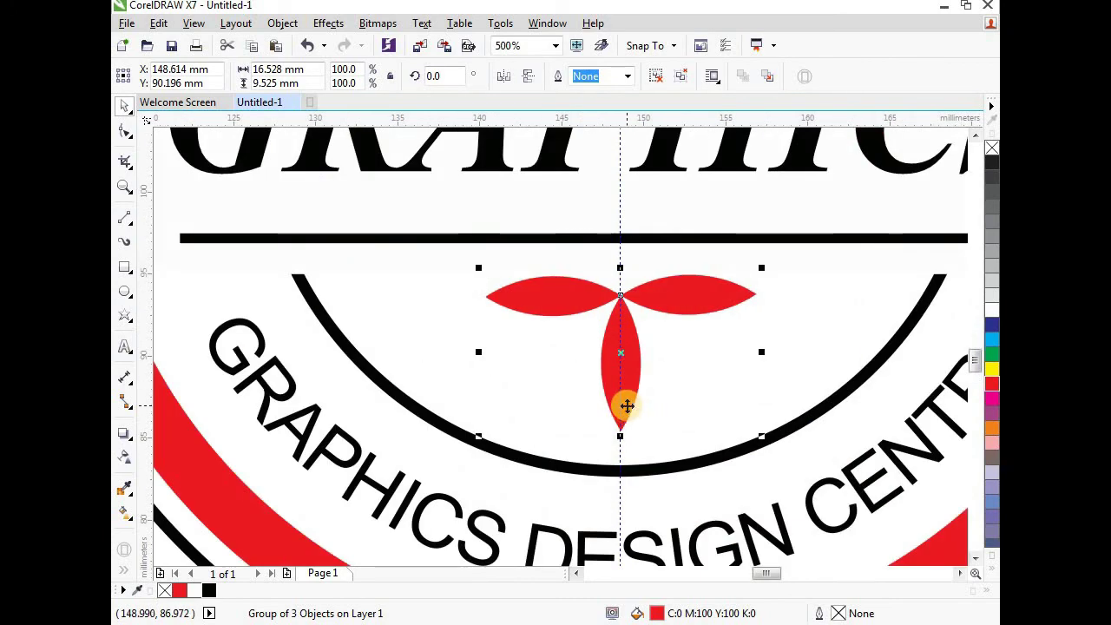
scroll(625, 406, "down", 2)
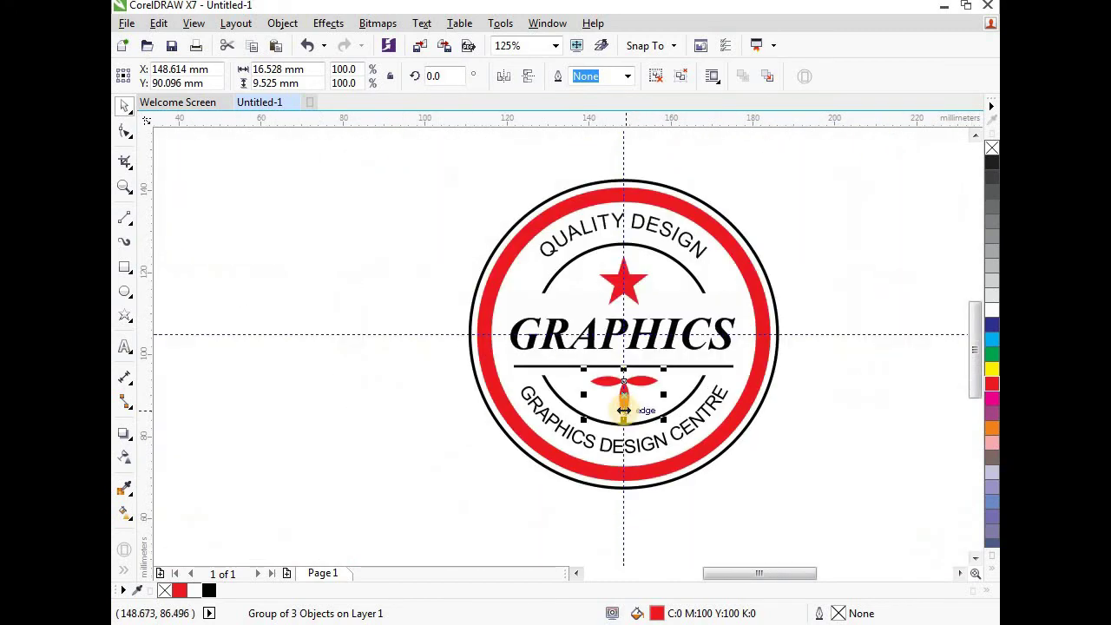
left_click(460, 252)
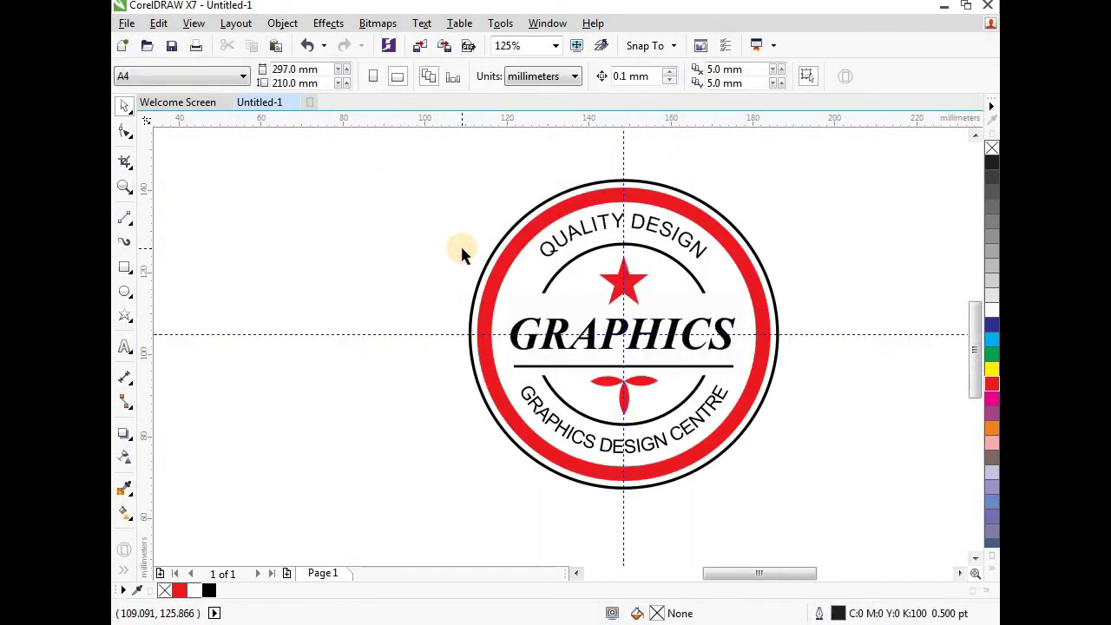
Step: Group all objects of the badge together
scroll(521, 282, "down", 1)
left_click_drag(460, 211, 702, 408)
left_click(282, 23)
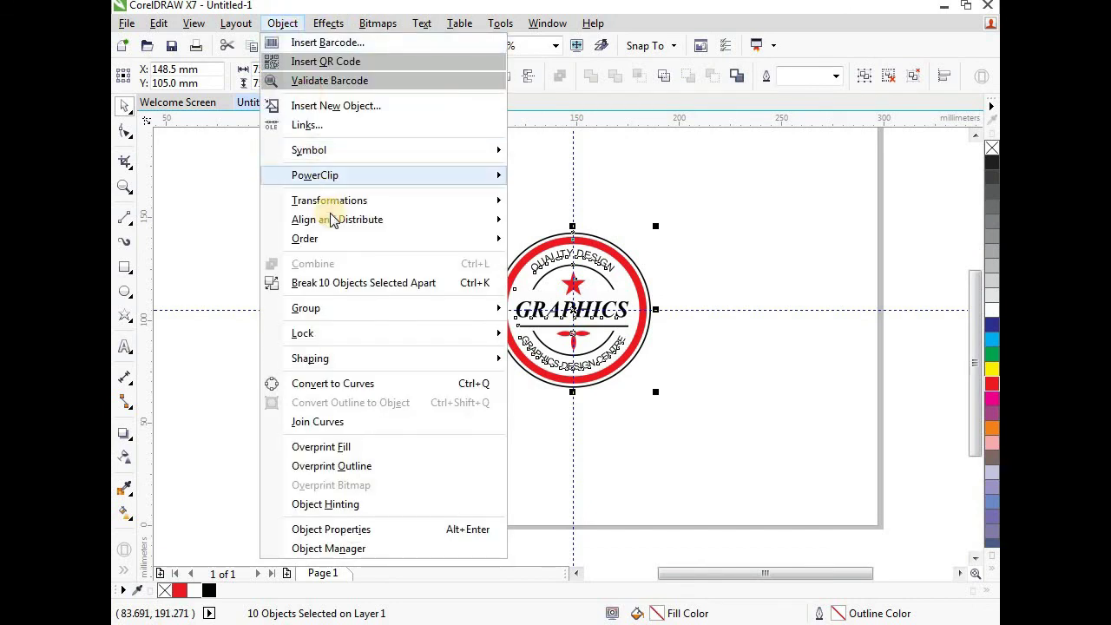
mouse_move(377, 309)
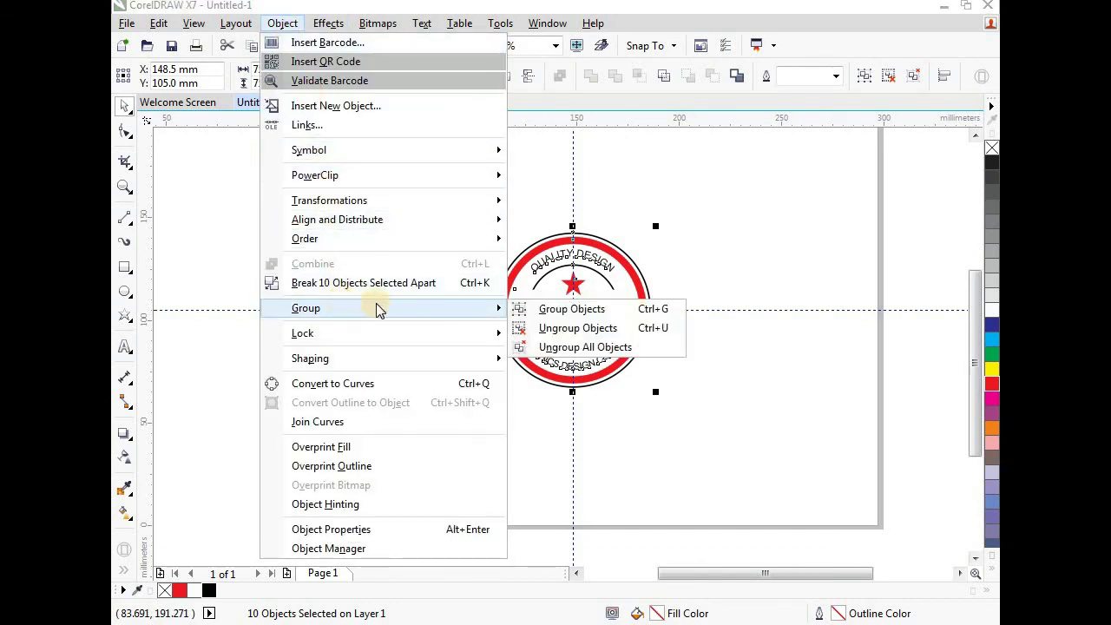
left_click(587, 311)
left_click(662, 318)
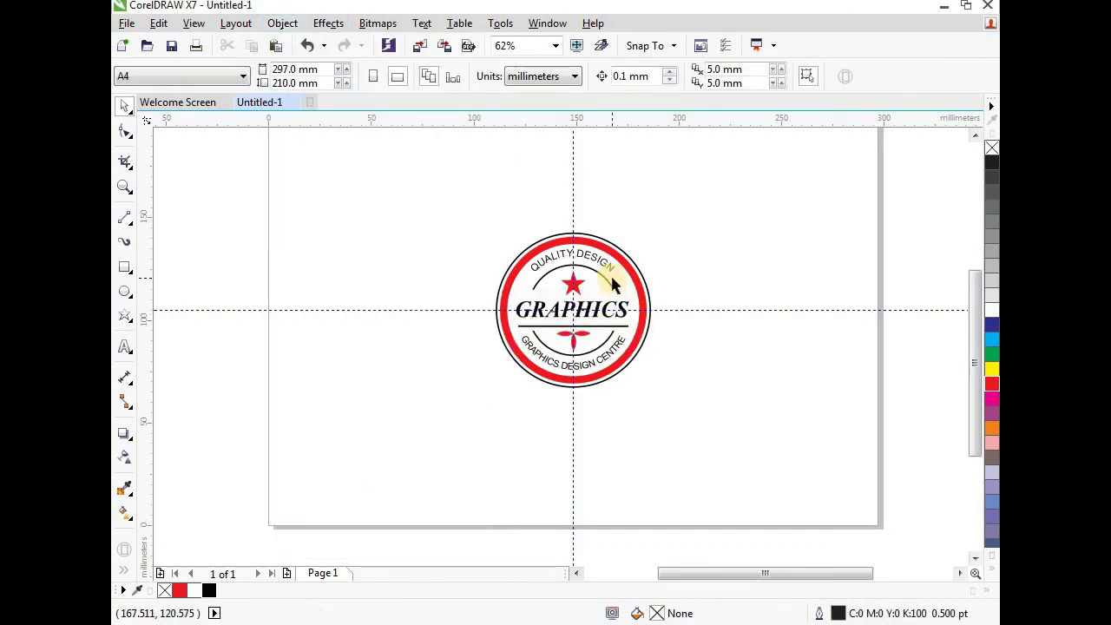
Step: Fit the whole badge in the view and show it in full-screen preview
key("F4")
key("F9")
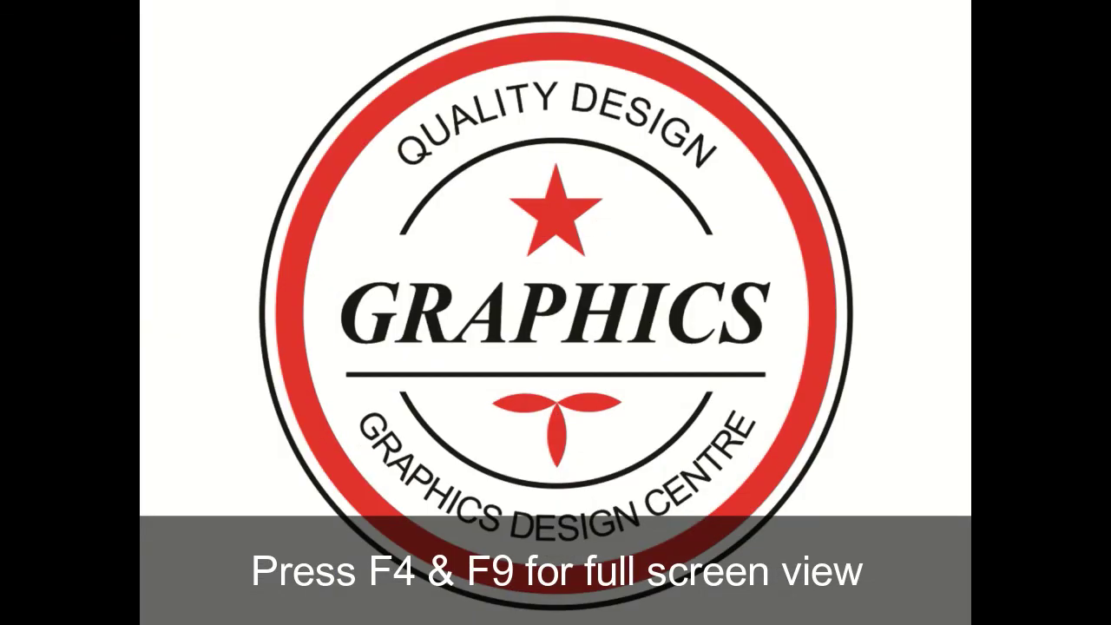